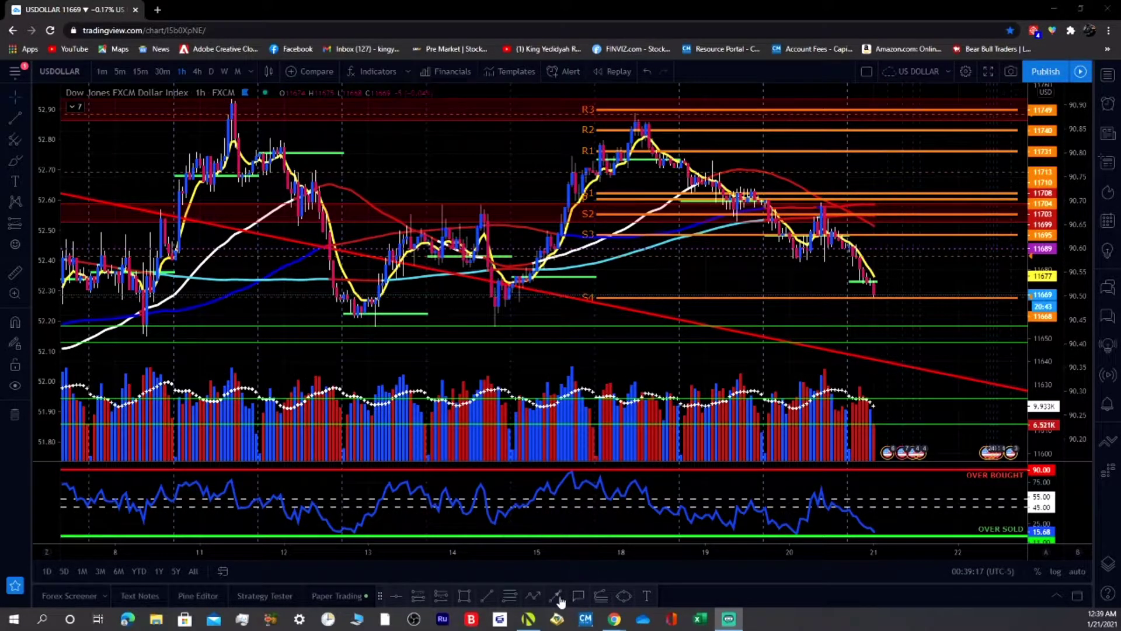
Step: Examine the hourly US dollar index chart's descending trendlines and price decline from late November 2020 to the current candles
click(734, 363)
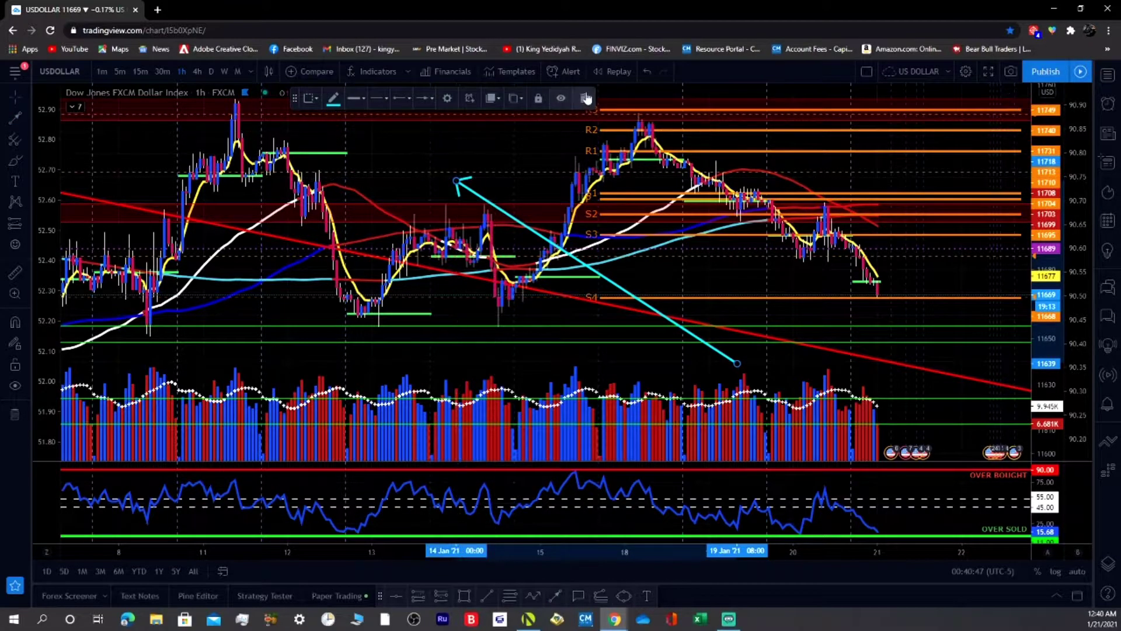
key(Escape)
scroll(540, 200, down, 5)
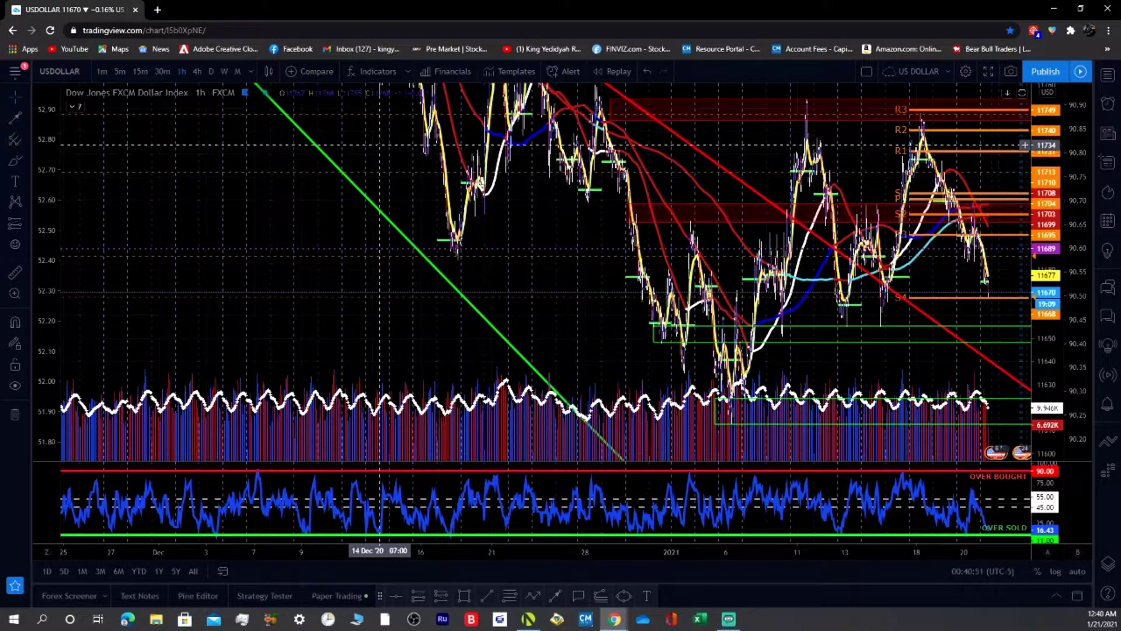
scroll(365, 262, down, 4)
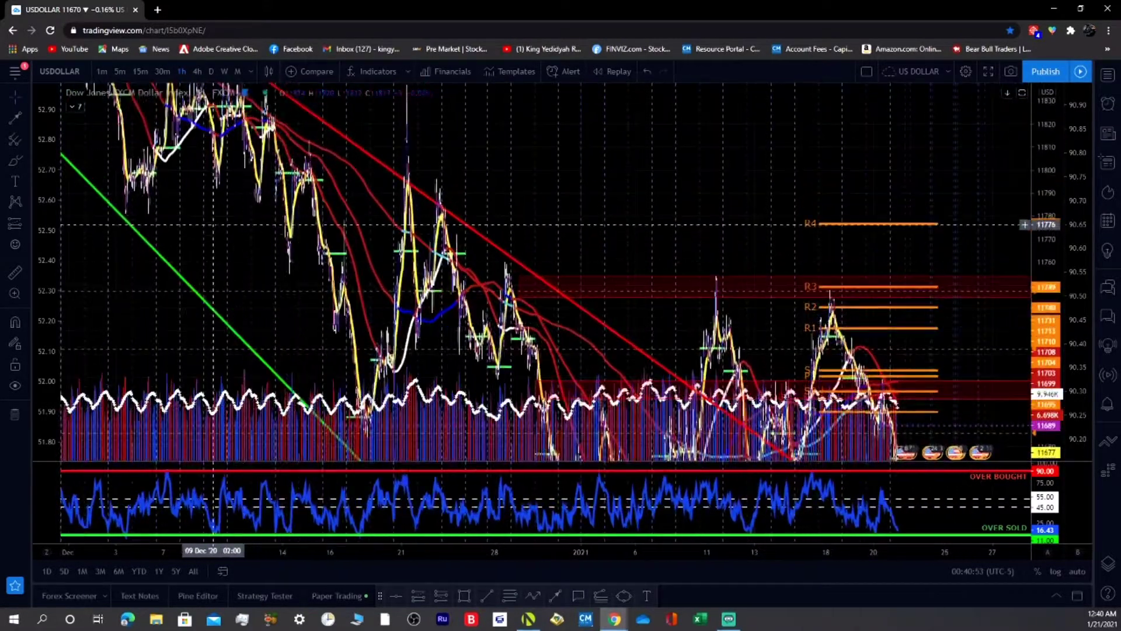
scroll(192, 272, up, 5)
scroll(192, 272, left, 3)
scroll(263, 292, left, 4)
scroll(263, 292, up, 3)
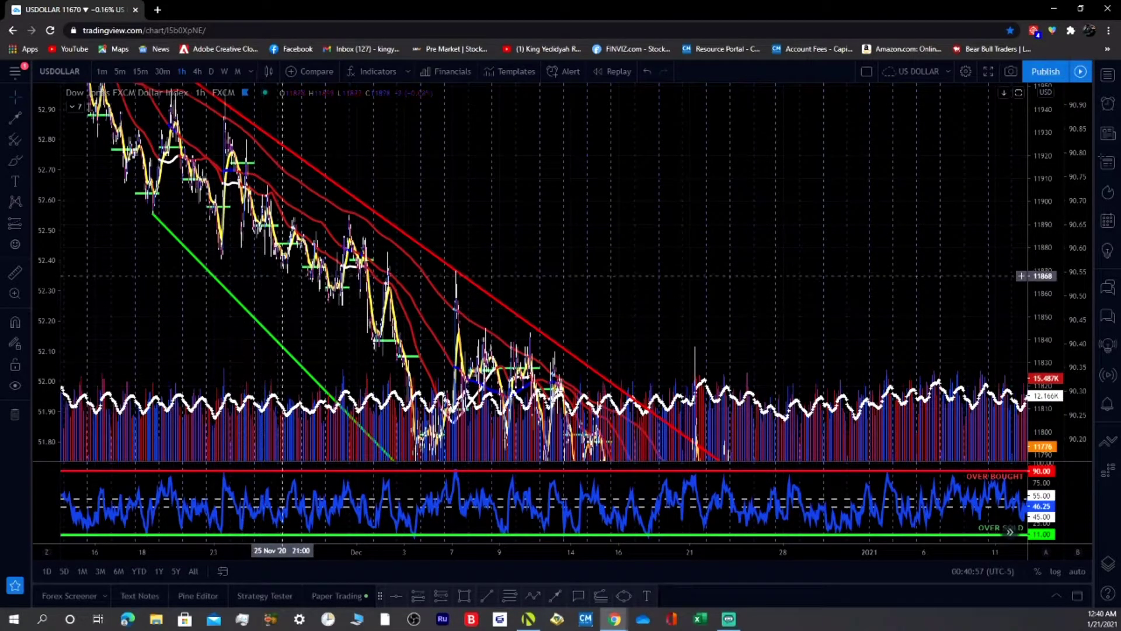
drag(326, 321, 200, 166)
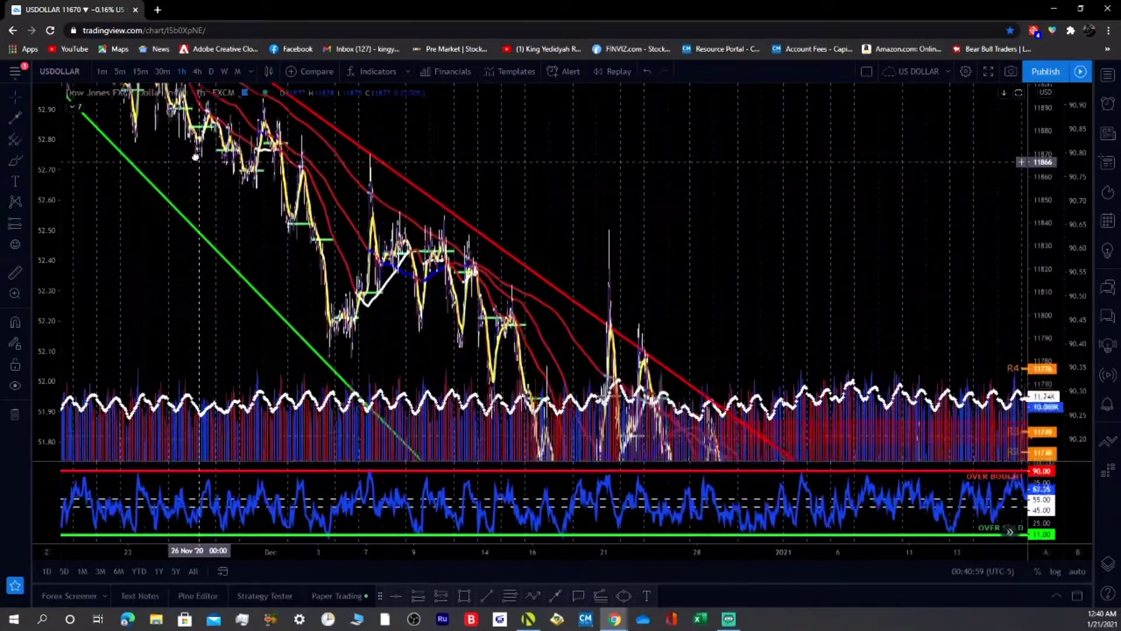
drag(261, 243, 191, 175)
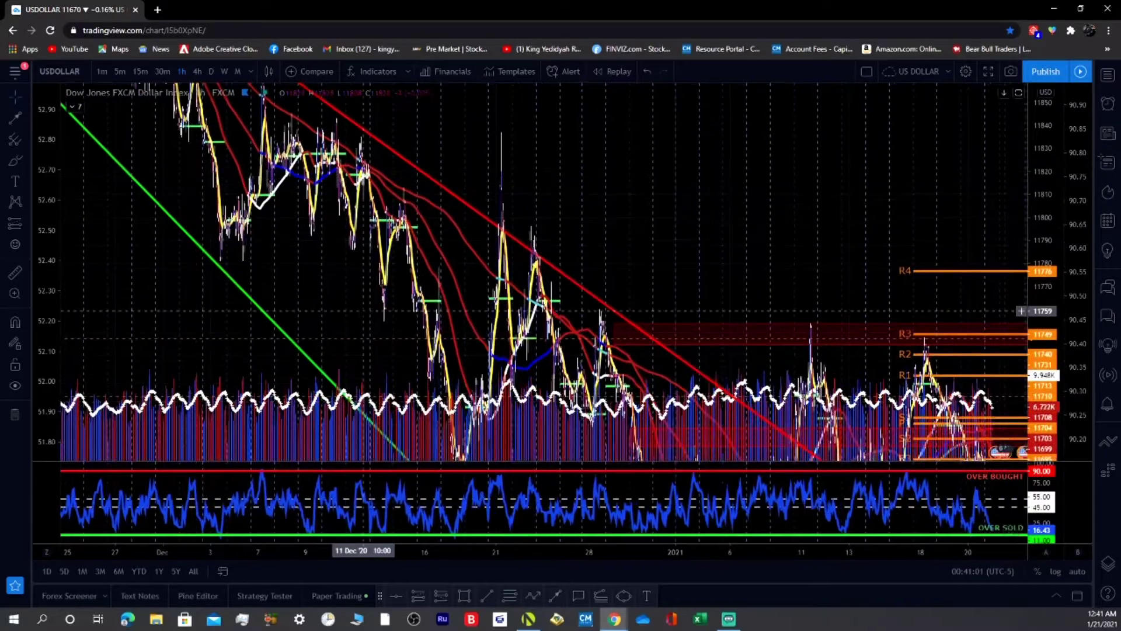
drag(356, 303, 225, 175)
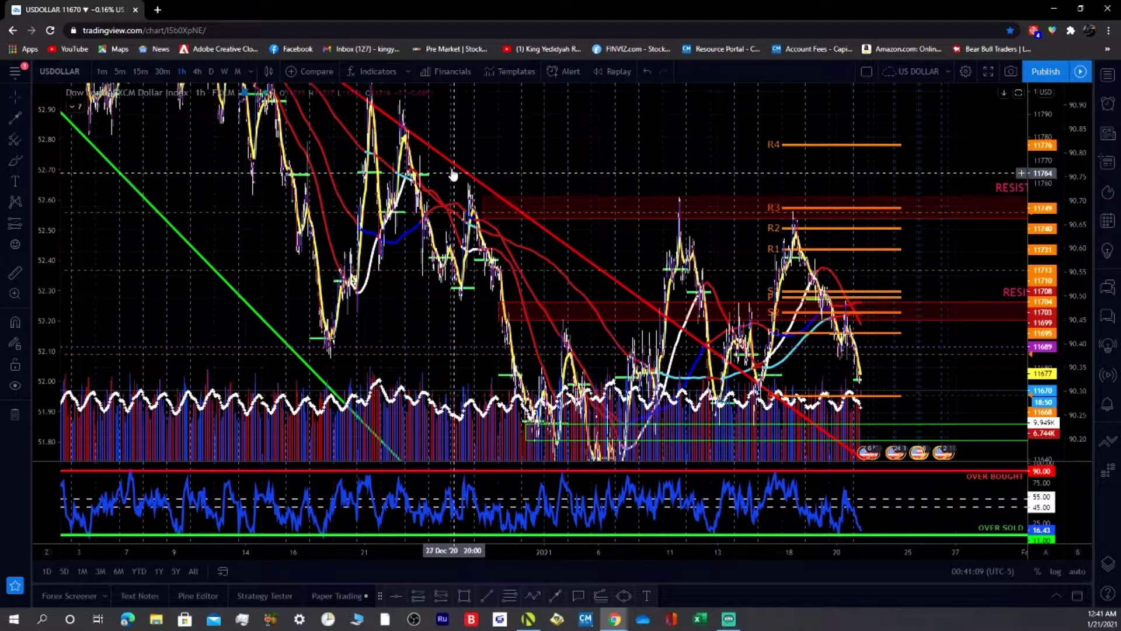
drag(475, 317, 278, 174)
drag(345, 309, 272, 285)
drag(269, 230, 279, 298)
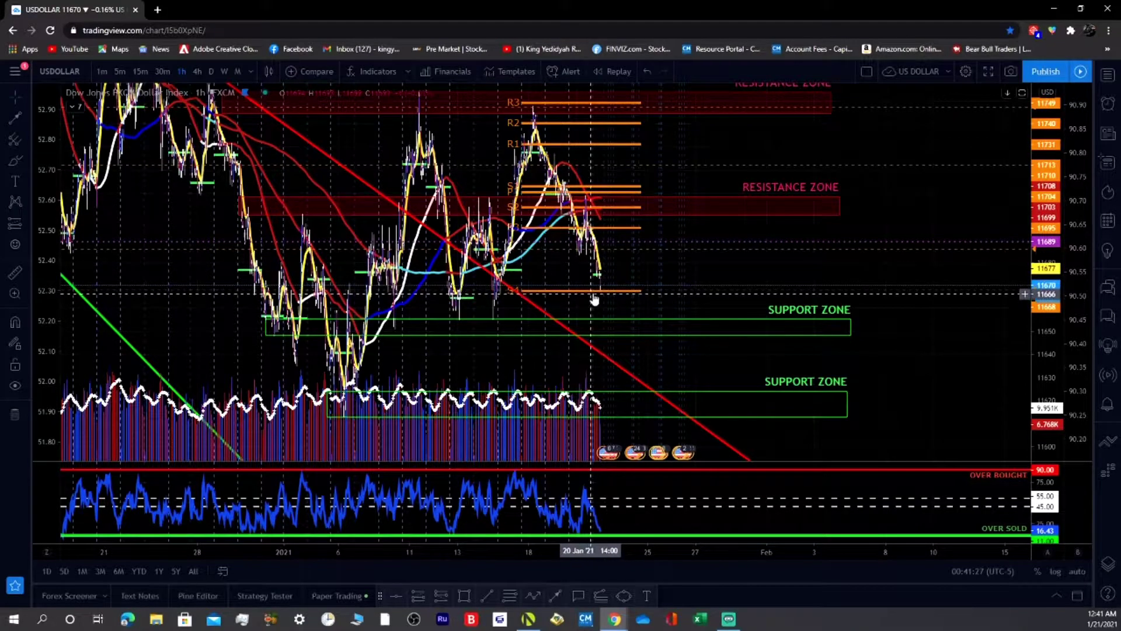
Step: Examine the support zones beneath the US dollar index price and the recent candles approaching the S4 pivot line
drag(593, 300, 600, 255)
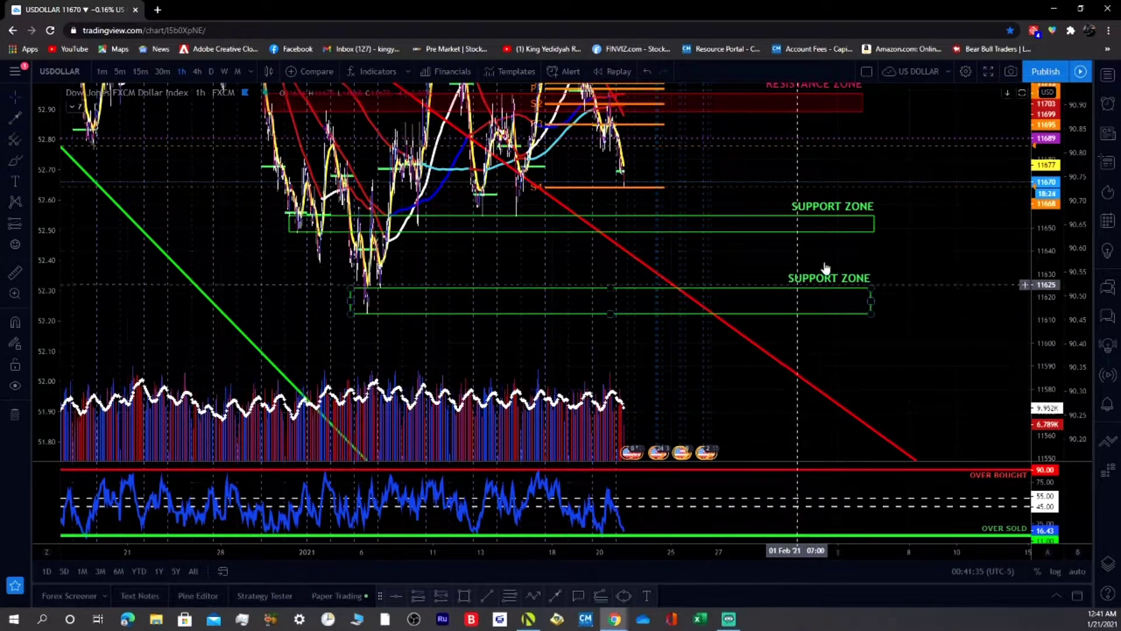
drag(907, 237, 757, 350)
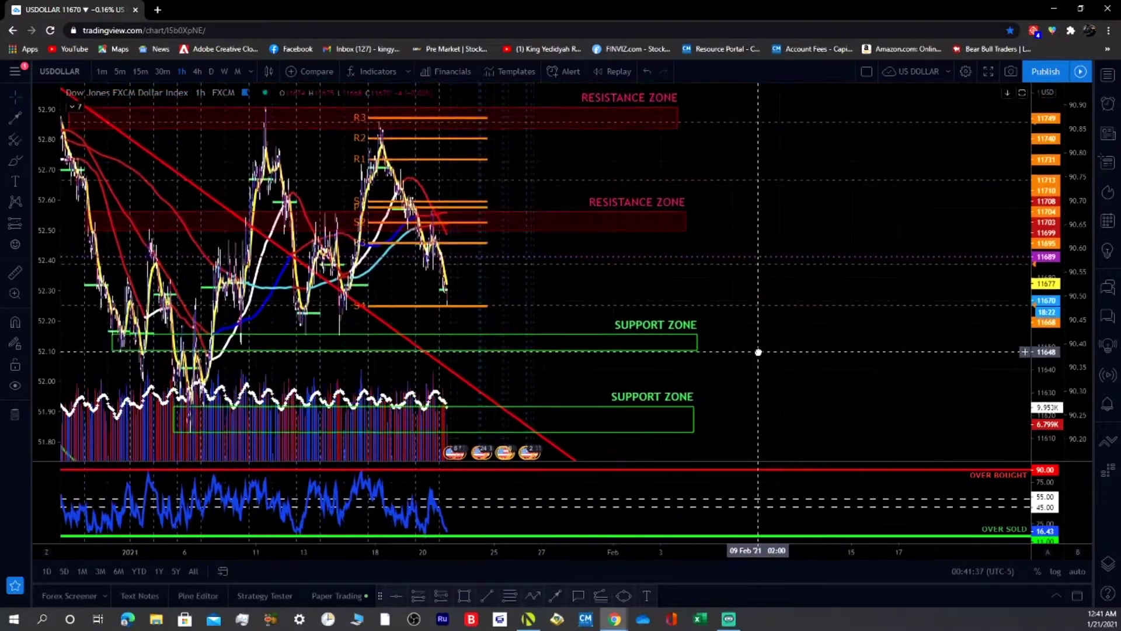
drag(810, 403, 816, 350)
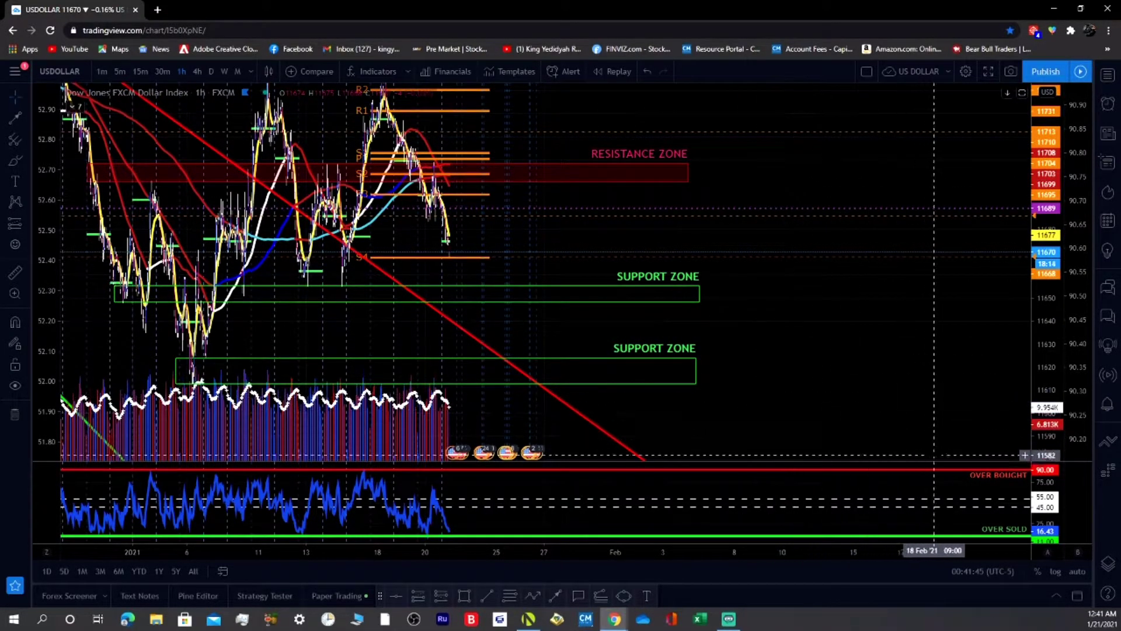
drag(758, 379, 917, 392)
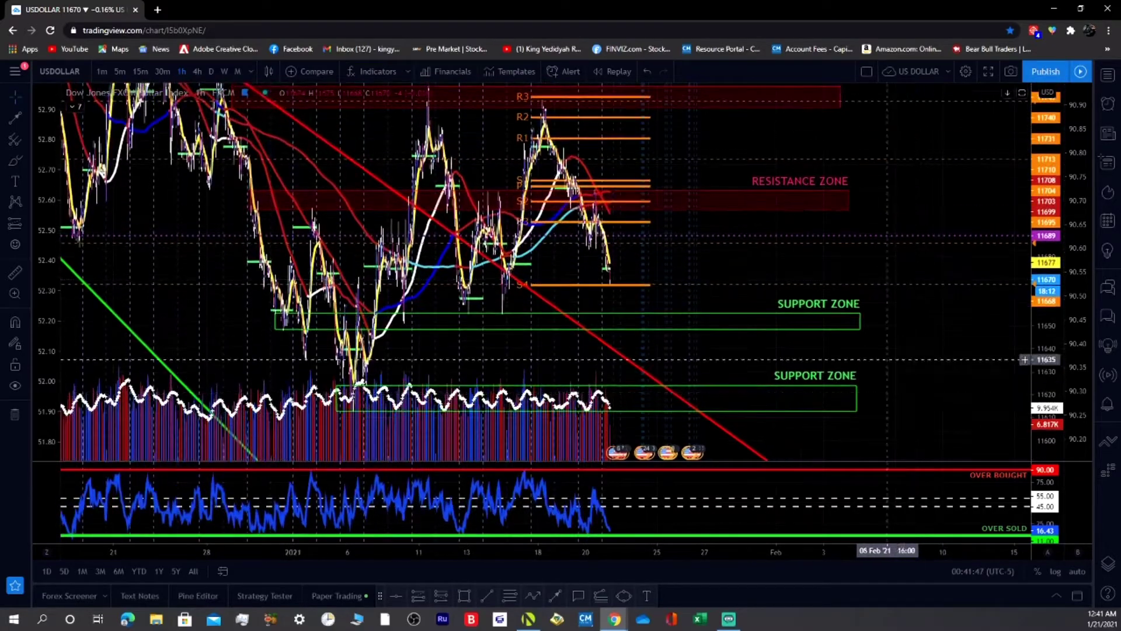
scroll(701, 292, up, 5)
drag(420, 258, 638, 362)
drag(563, 328, 881, 297)
scroll(841, 289, up, 2)
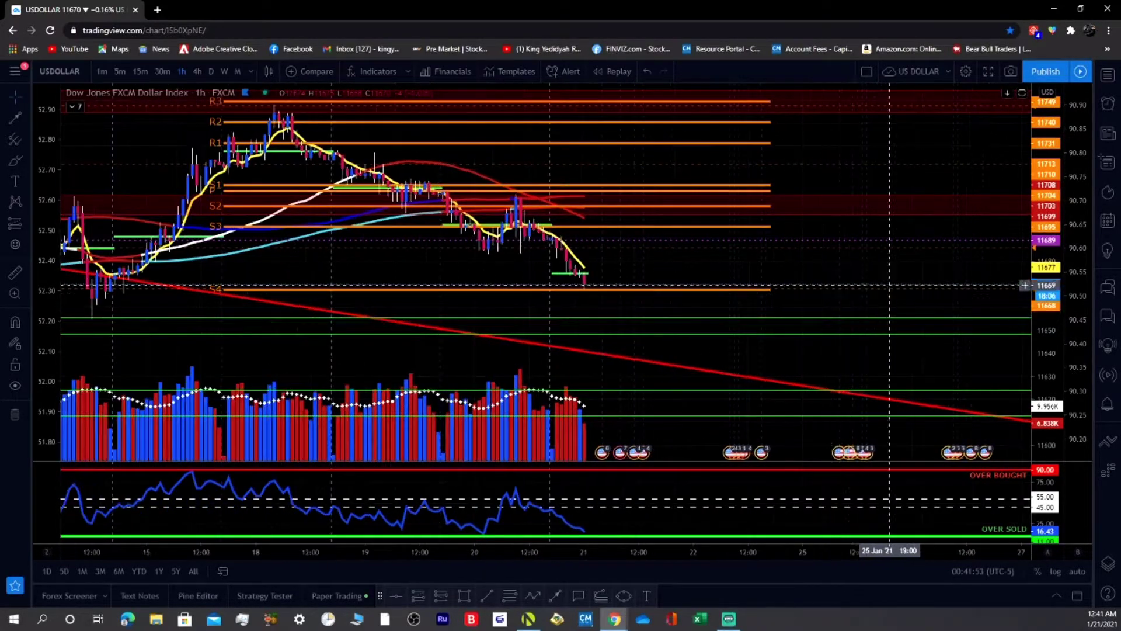
drag(784, 214, 839, 308)
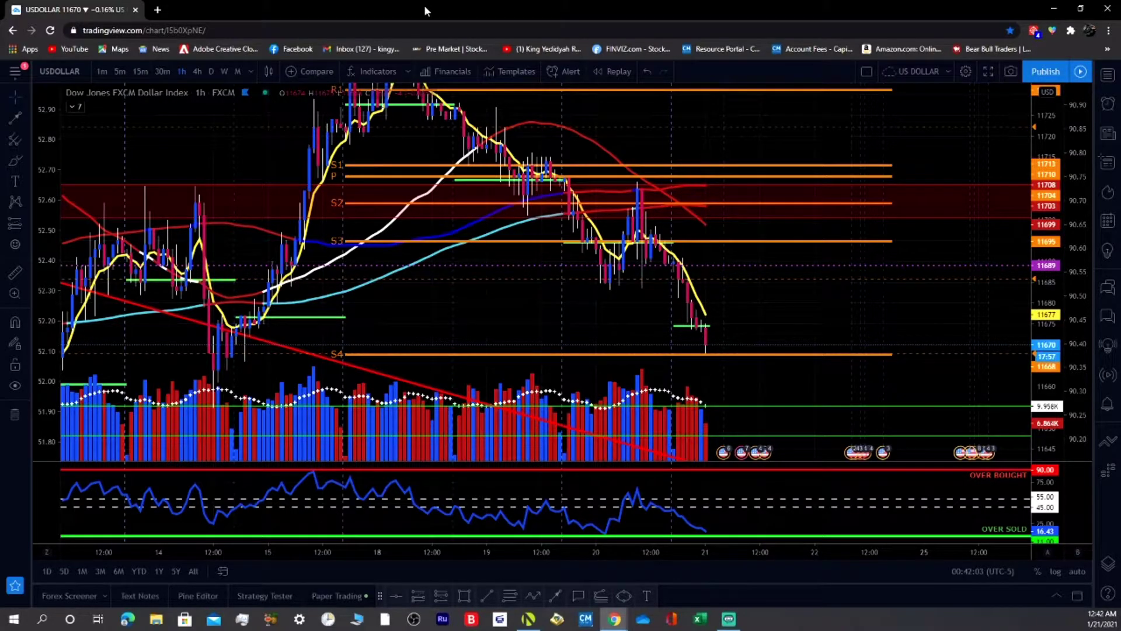
Step: Switch to the 15-minute AUDUSD chart and reposition the floating set of favorite drawing tools beside Paper Trading
key(ctrl+super+Left)
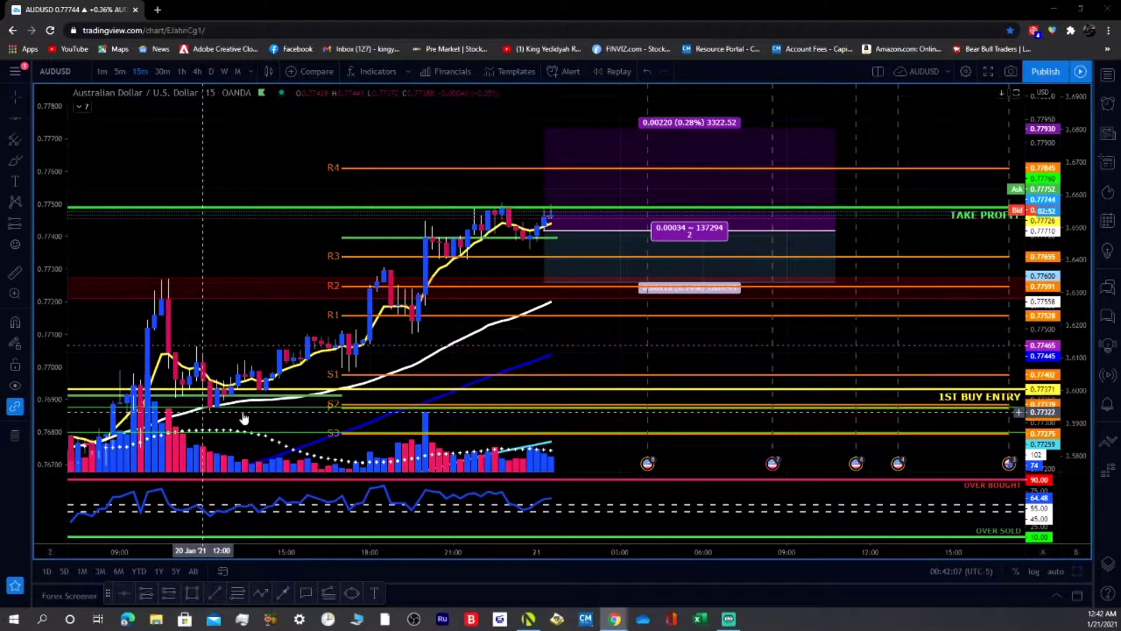
drag(579, 333, 562, 277)
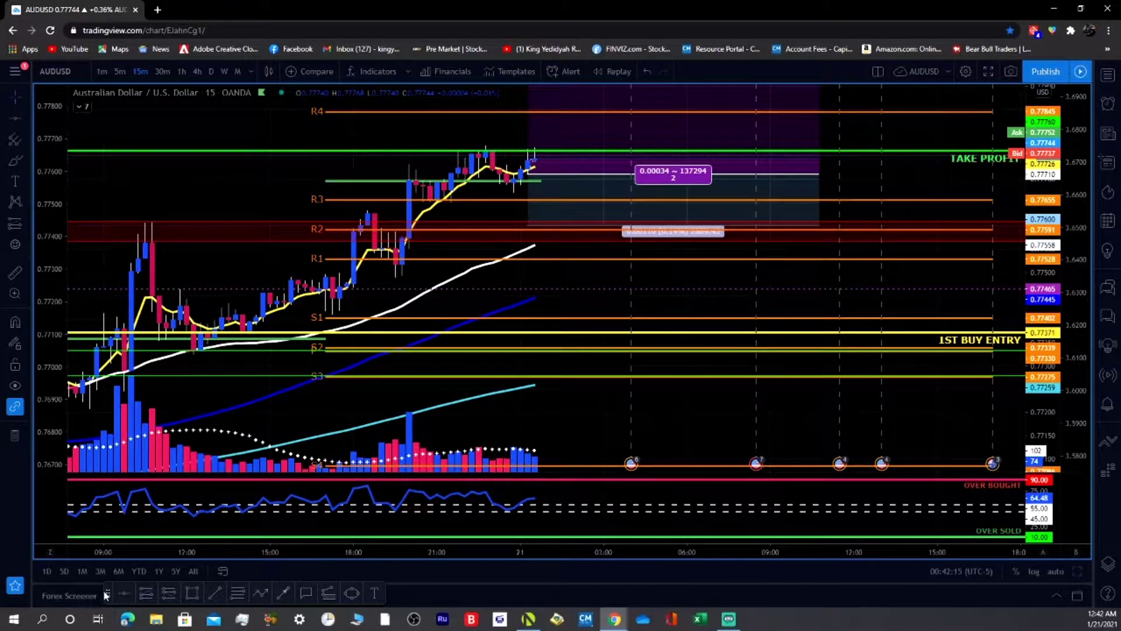
mouse_move(105, 593)
mouse_down()
mouse_move(467, 593)
mouse_move(435, 597)
mouse_up()
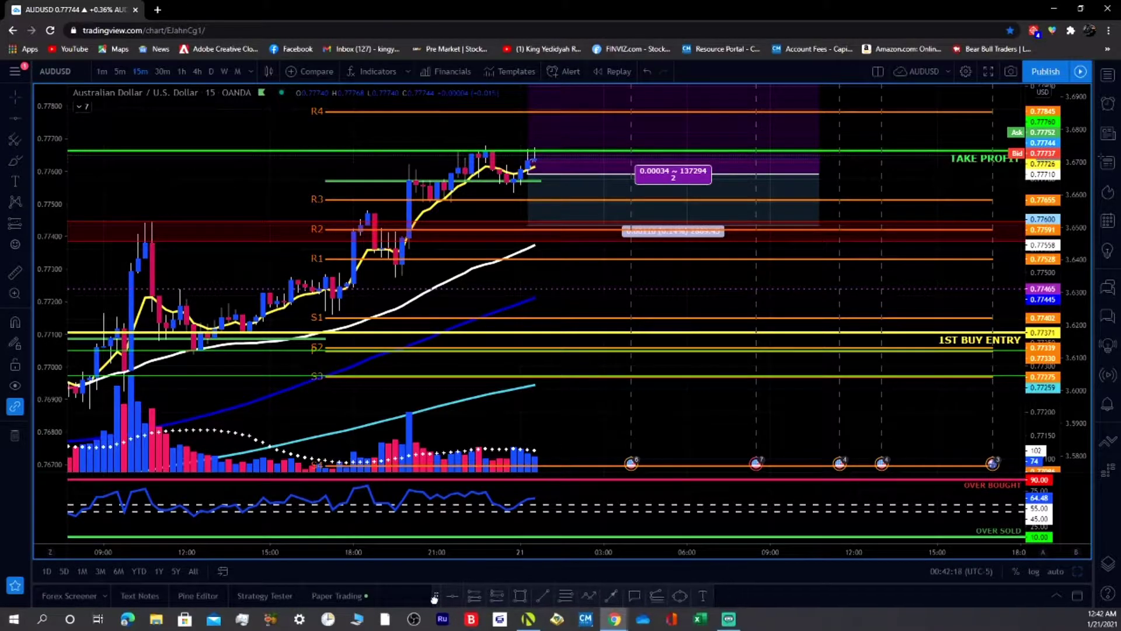
Step: Point a temporary arrow at the candles by the 1st buy entry line and at the highs under take profit, and delete it
click(611, 596)
mouse_move(590, 431)
mouse_down()
mouse_move(307, 349)
mouse_move(166, 330)
mouse_move(333, 337)
mouse_up()
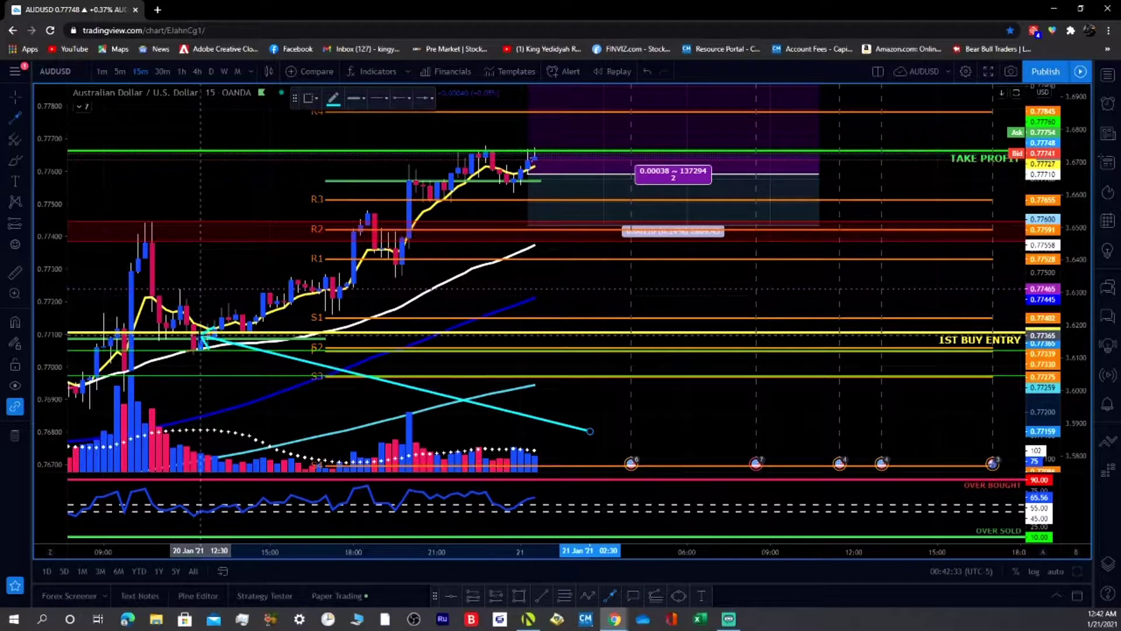
drag(198, 332, 276, 338)
scroll(731, 371, down, 3)
scroll(731, 371, down, 2)
scroll(703, 377, up, 3)
scroll(604, 354, up, 2)
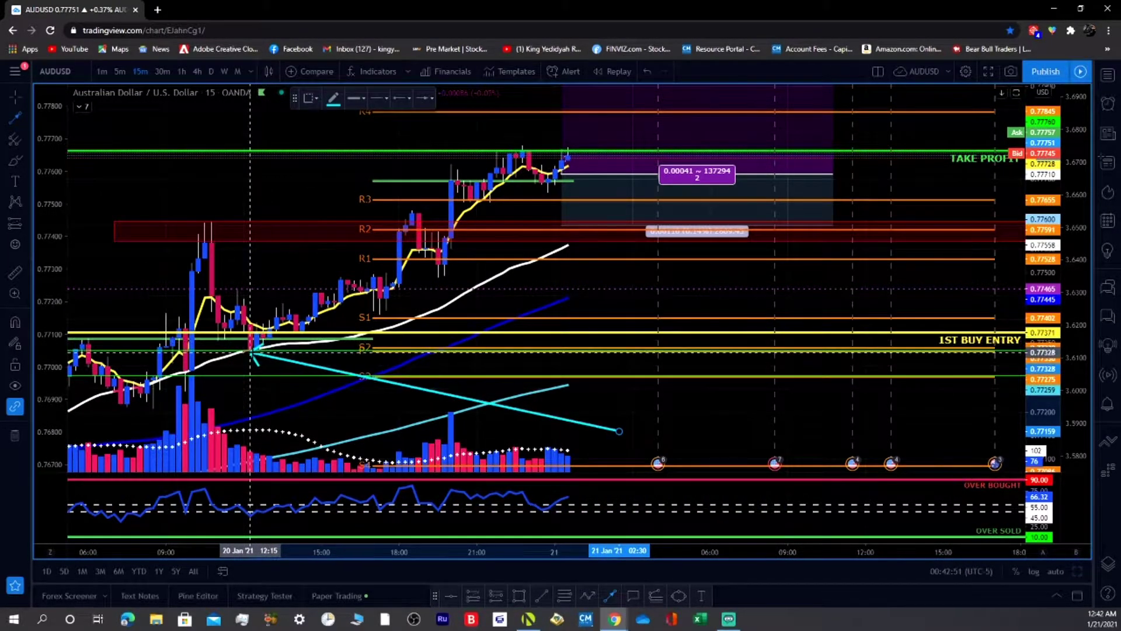
drag(270, 332, 523, 155)
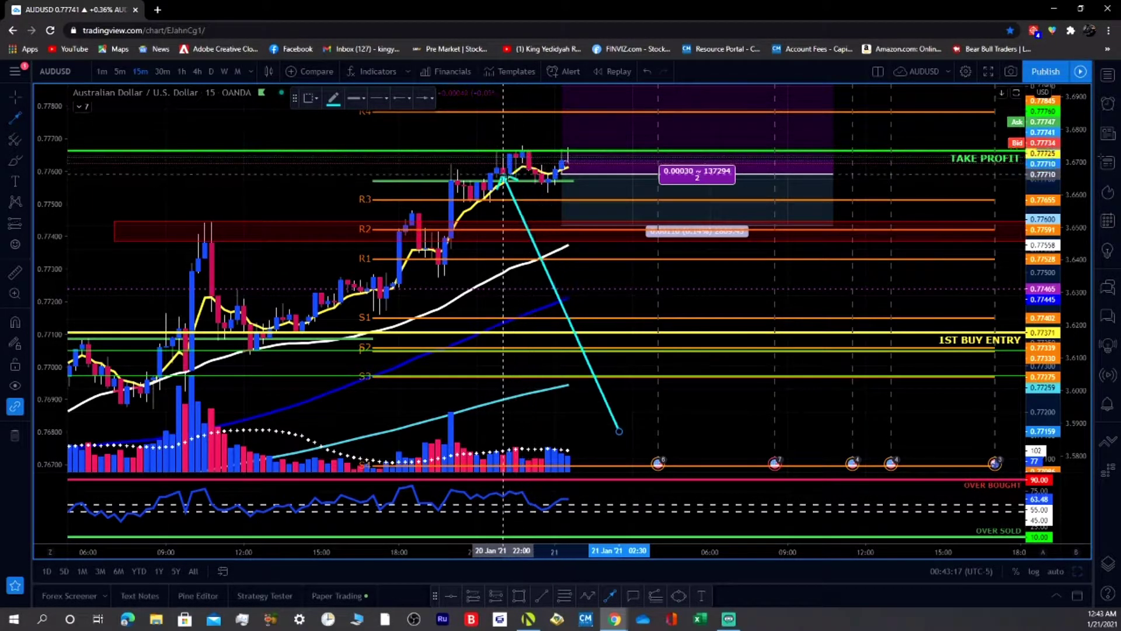
mouse_move(528, 175)
mouse_down()
mouse_move(505, 204)
mouse_move(476, 201)
mouse_move(529, 163)
mouse_up()
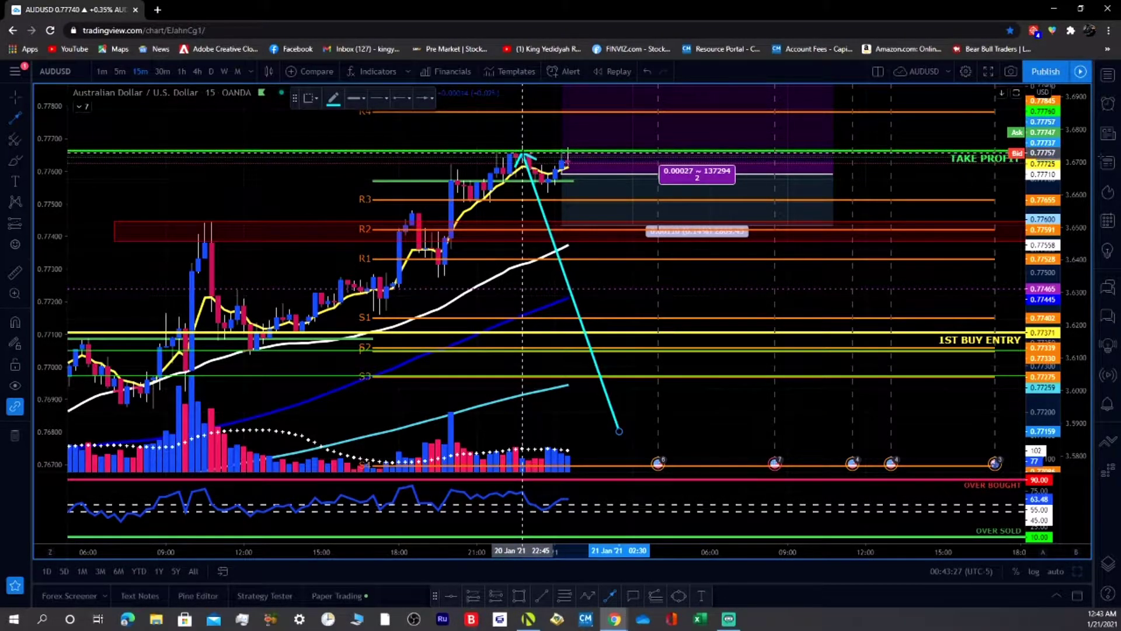
mouse_move(535, 153)
mouse_down()
mouse_move(863, 170)
mouse_move(905, 175)
mouse_move(929, 198)
mouse_move(957, 187)
mouse_move(607, 154)
mouse_move(704, 156)
mouse_move(541, 275)
mouse_move(510, 287)
mouse_move(493, 278)
mouse_move(509, 280)
mouse_up()
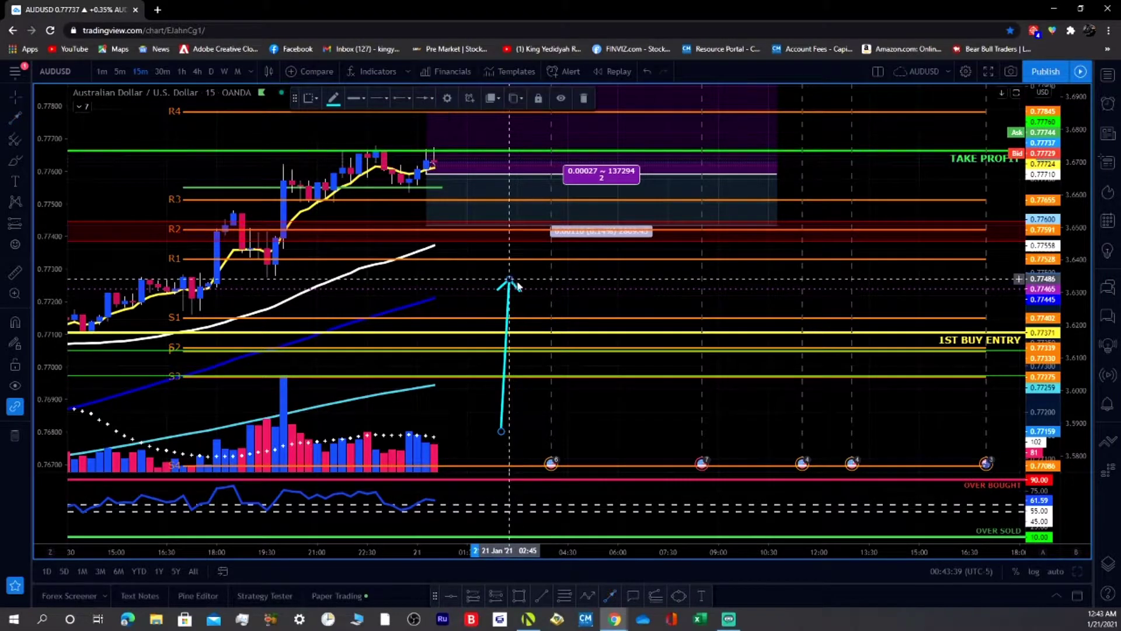
click(584, 100)
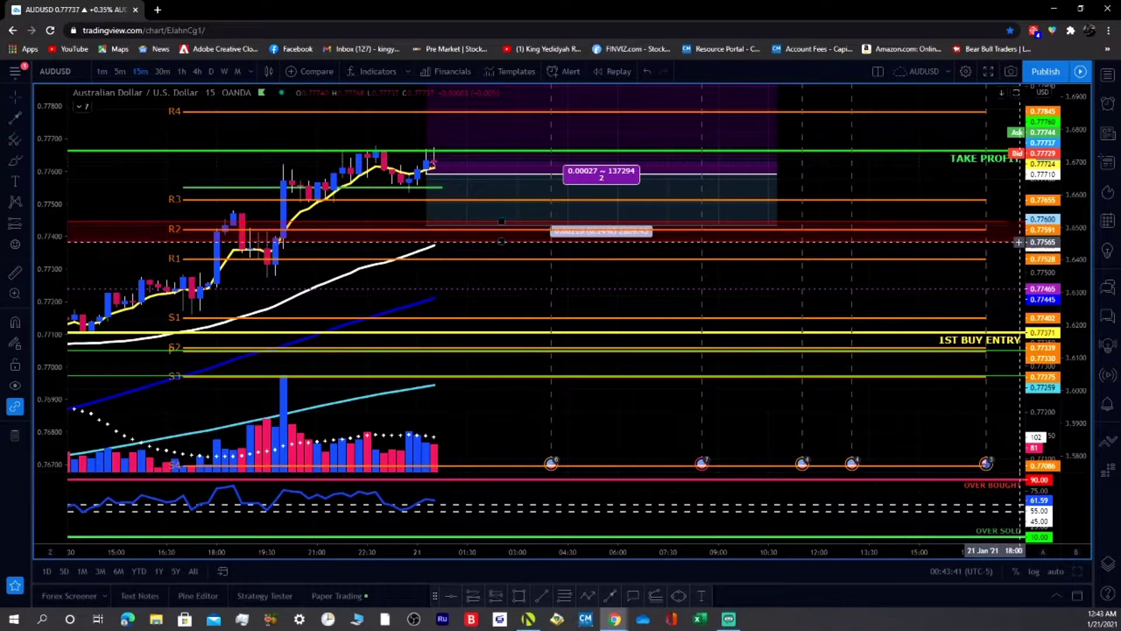
Step: Point a temporary arrow at the latest pullback low just above the R3 pivot line, and delete it
drag(679, 409, 759, 470)
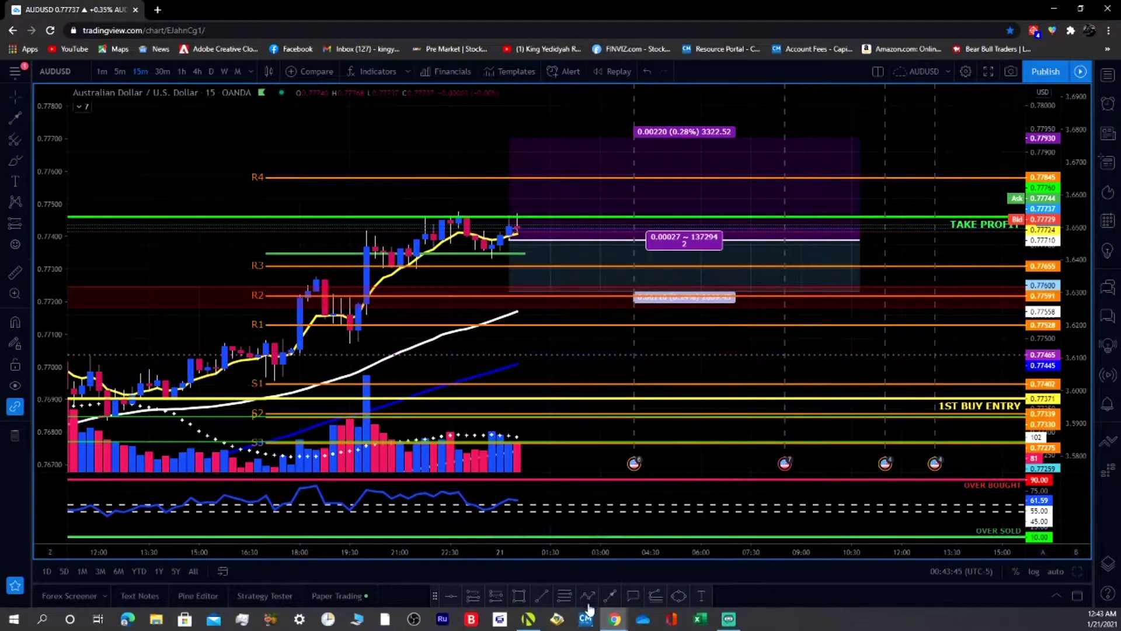
click(610, 596)
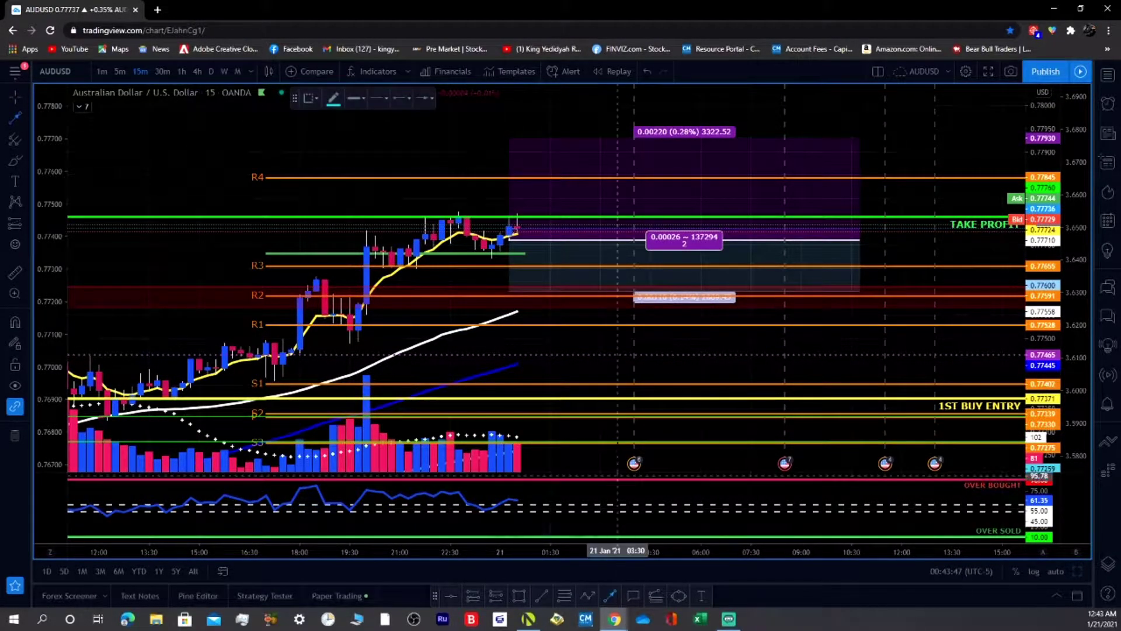
mouse_move(592, 369)
mouse_down()
mouse_move(458, 221)
mouse_move(509, 239)
mouse_move(499, 253)
mouse_up()
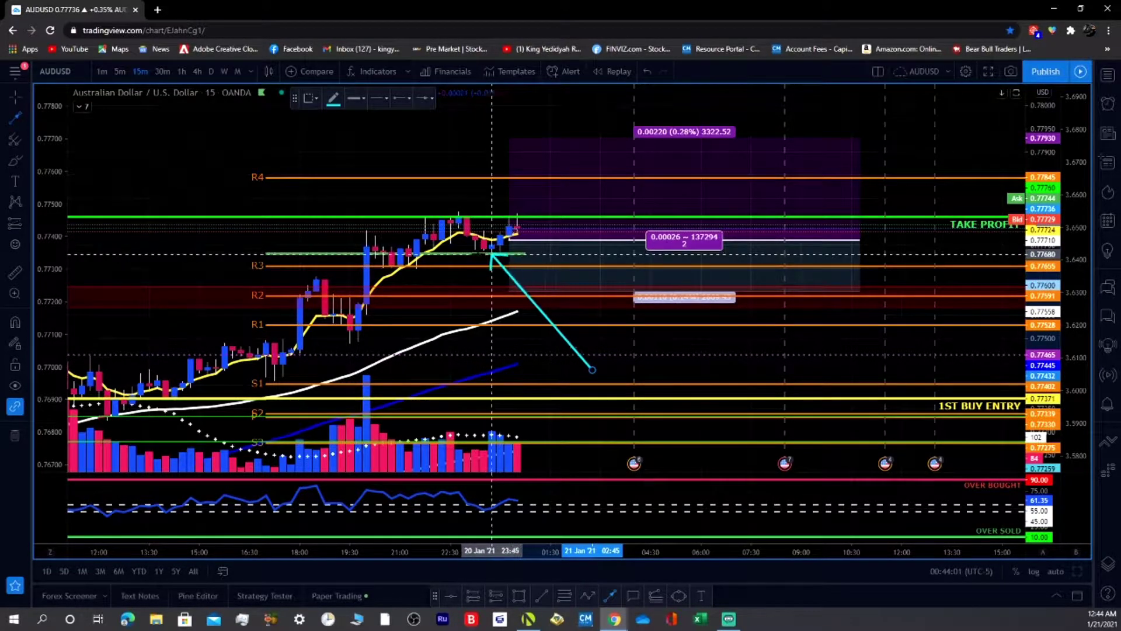
drag(483, 253, 483, 261)
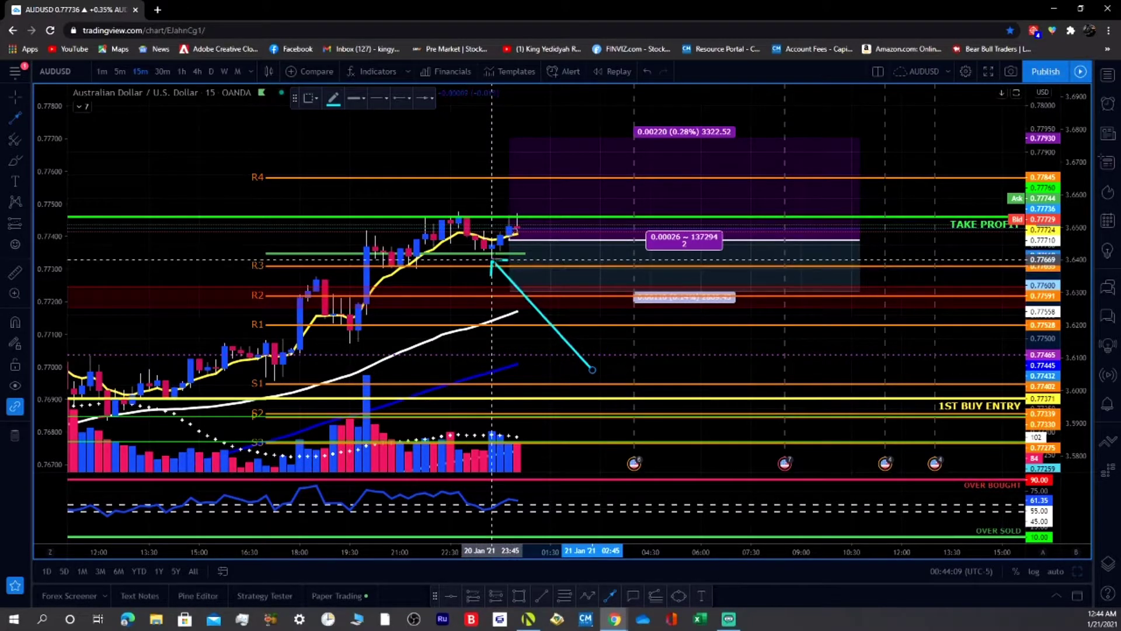
mouse_move(493, 257)
mouse_down()
mouse_move(508, 242)
mouse_move(570, 243)
mouse_move(625, 155)
mouse_move(635, 158)
mouse_move(675, 240)
mouse_move(518, 250)
mouse_move(519, 298)
mouse_move(475, 298)
mouse_move(550, 320)
mouse_move(567, 342)
mouse_up()
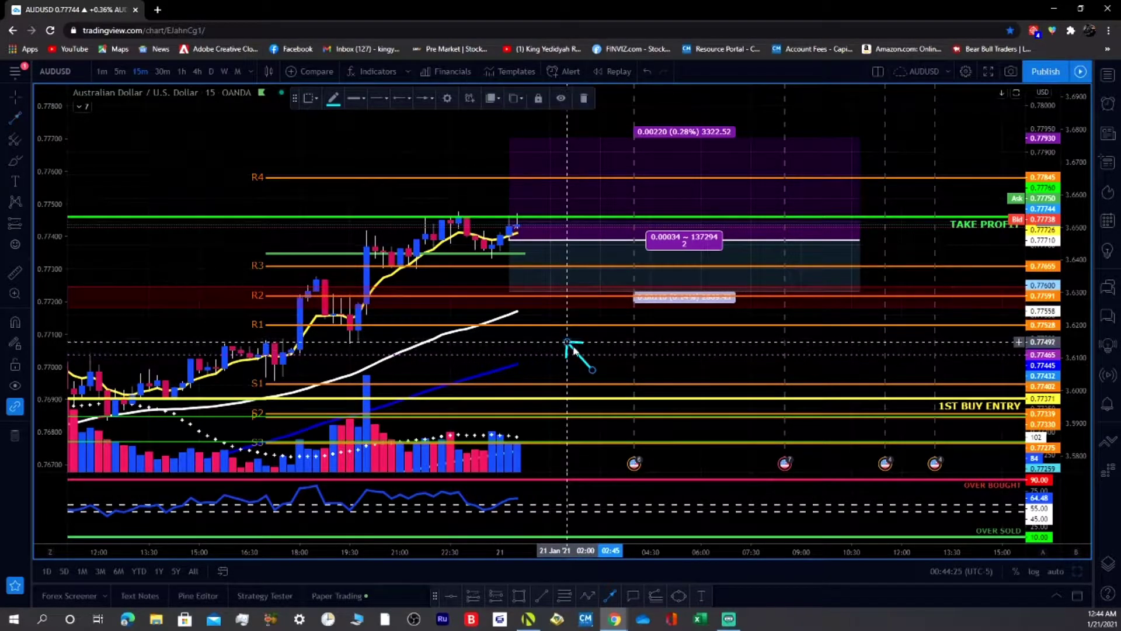
click(584, 99)
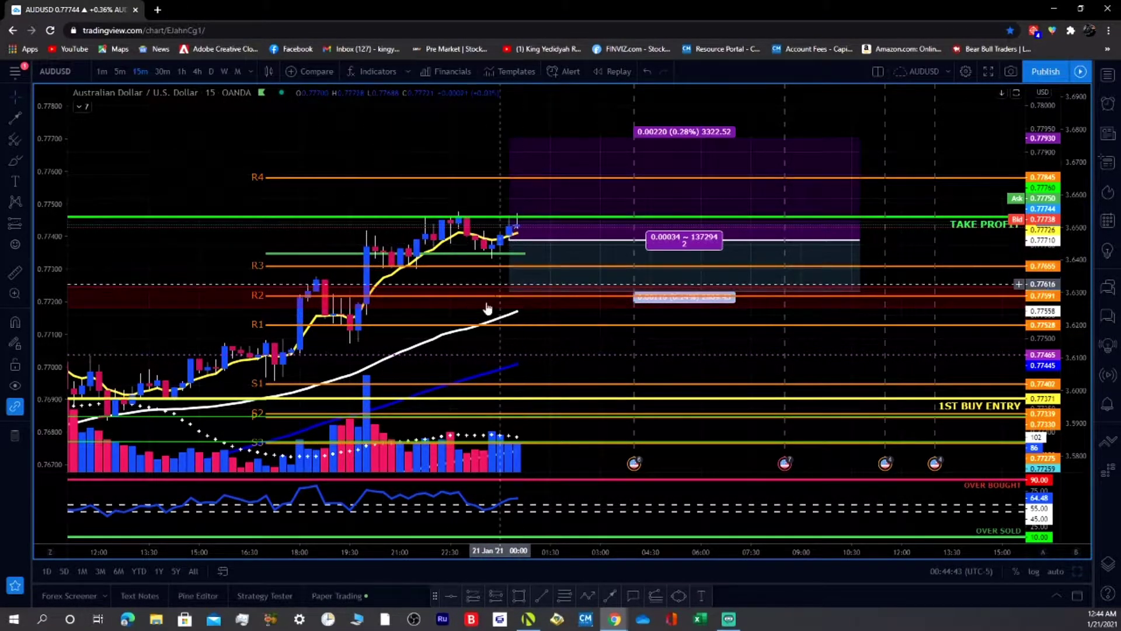
Step: Apply the SUPPORT ZONE template to the red rectangle around the R2 pivot line
click(449, 316)
click(425, 98)
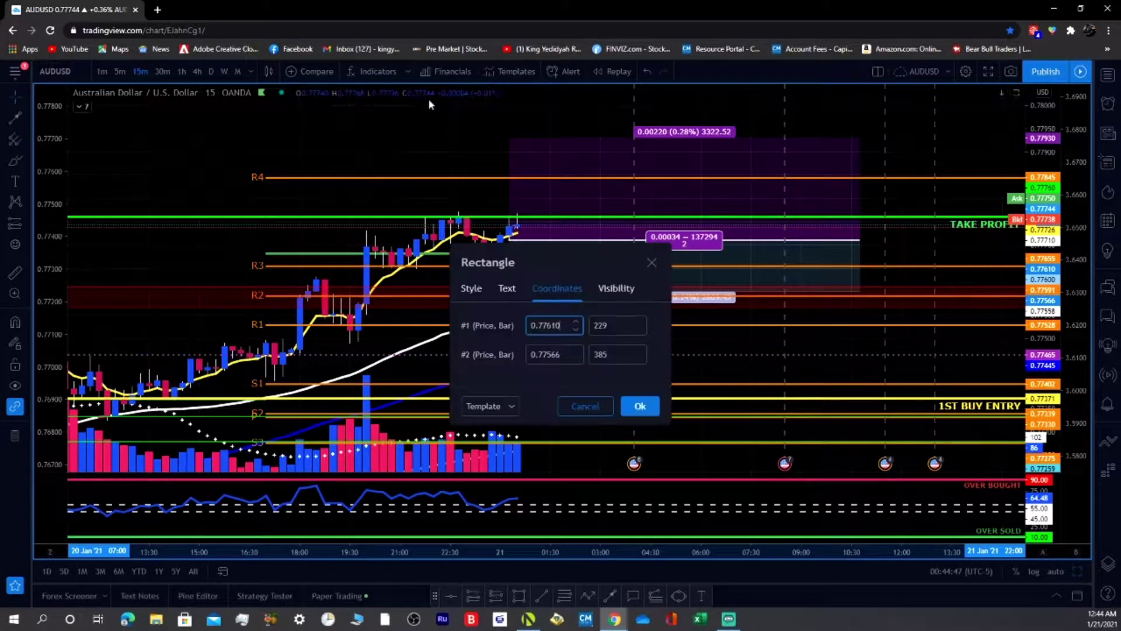
click(511, 406)
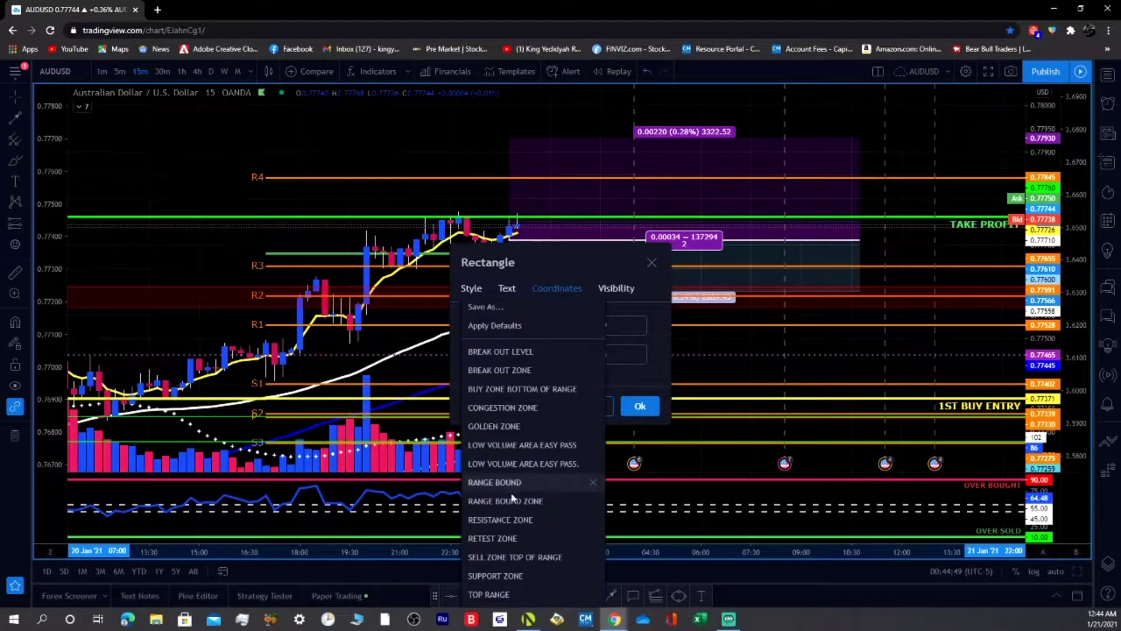
click(500, 576)
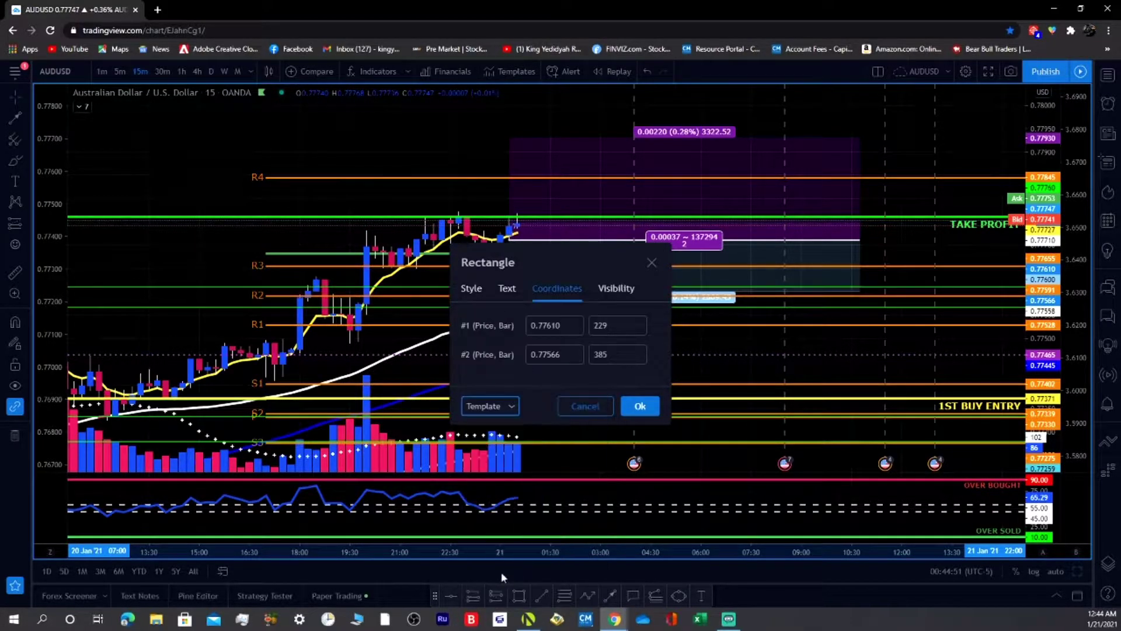
click(644, 404)
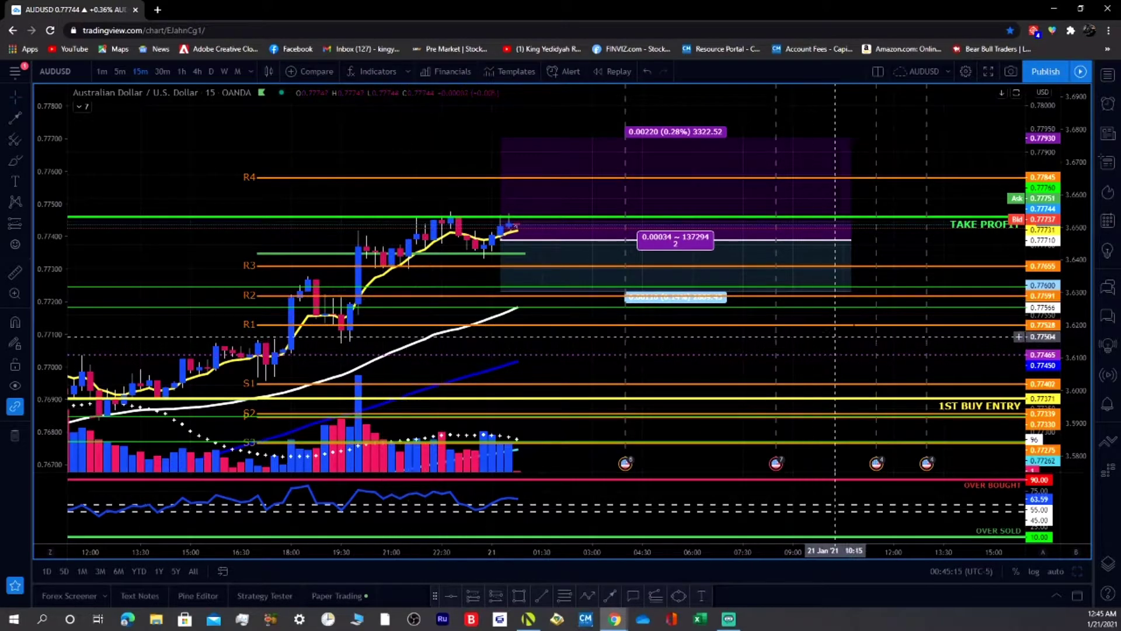
Step: Delete the green TAKE PROFIT line that crosses the long position's profit area
drag(893, 330, 899, 311)
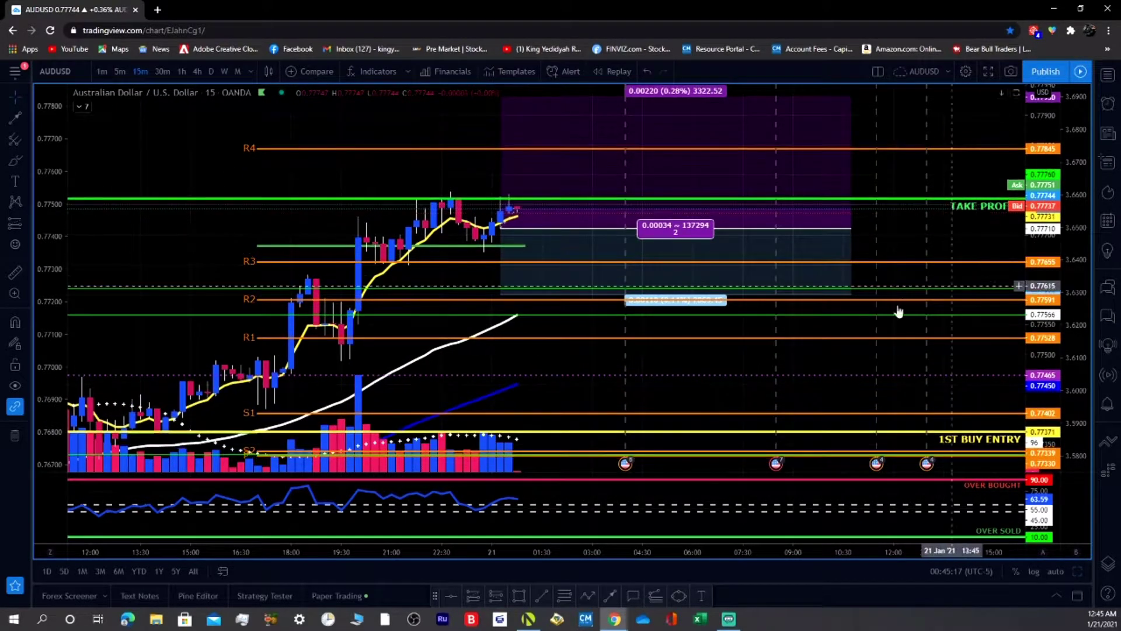
drag(708, 360, 662, 402)
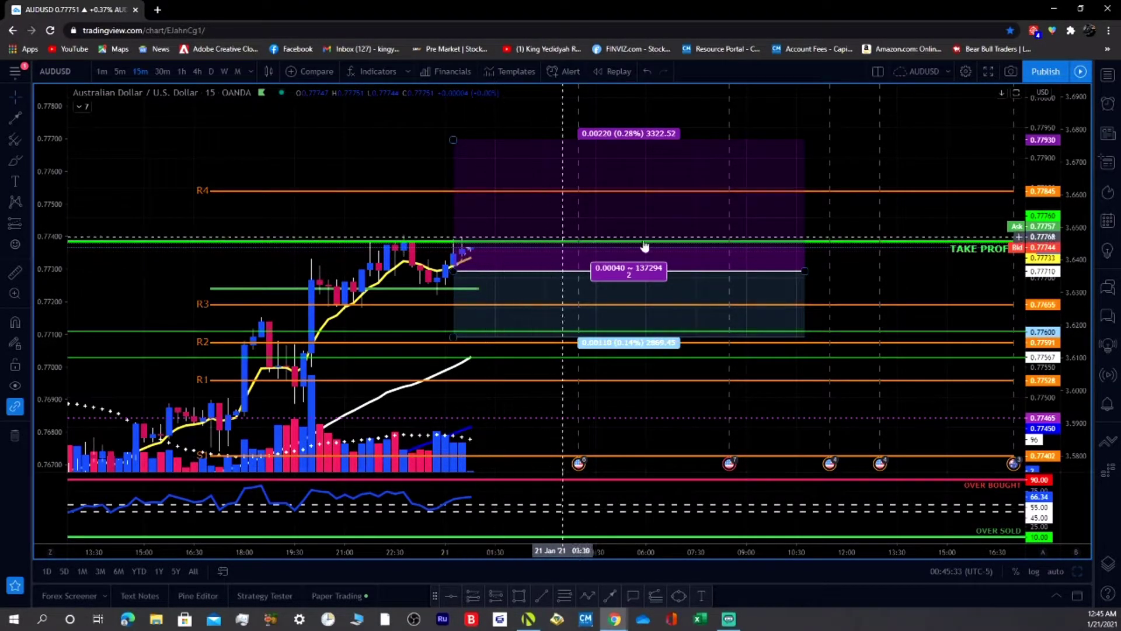
click(859, 242)
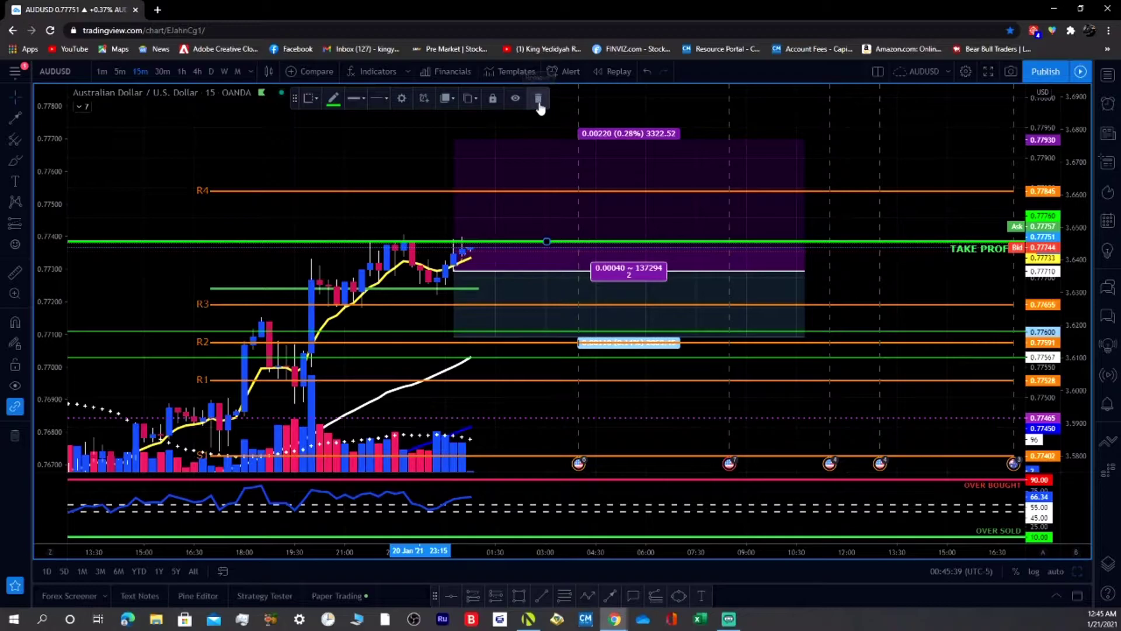
click(538, 101)
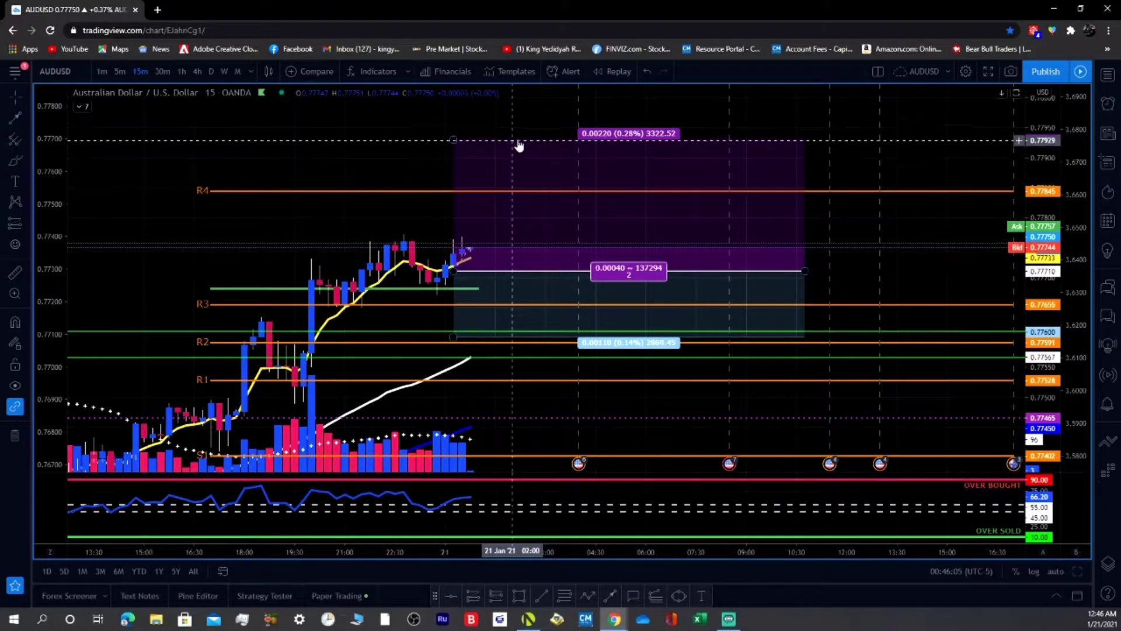
Step: Measure the price distance from the long position's entry line up to just below the R4 pivot line, and clear the measurement
drag(455, 194, 500, 164)
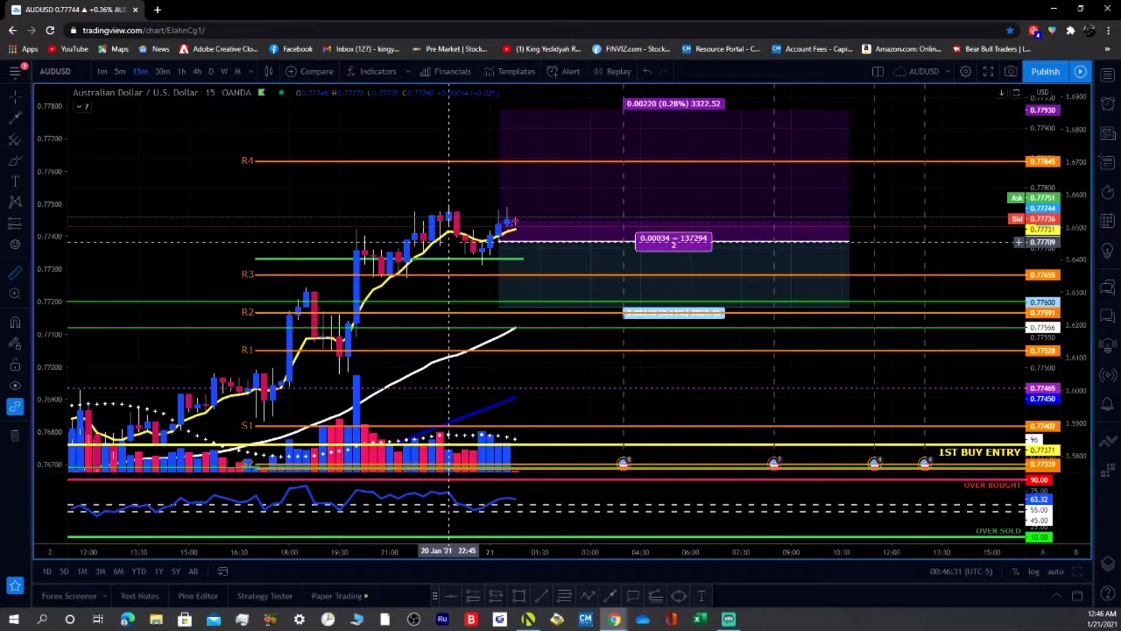
shift+click(448, 241)
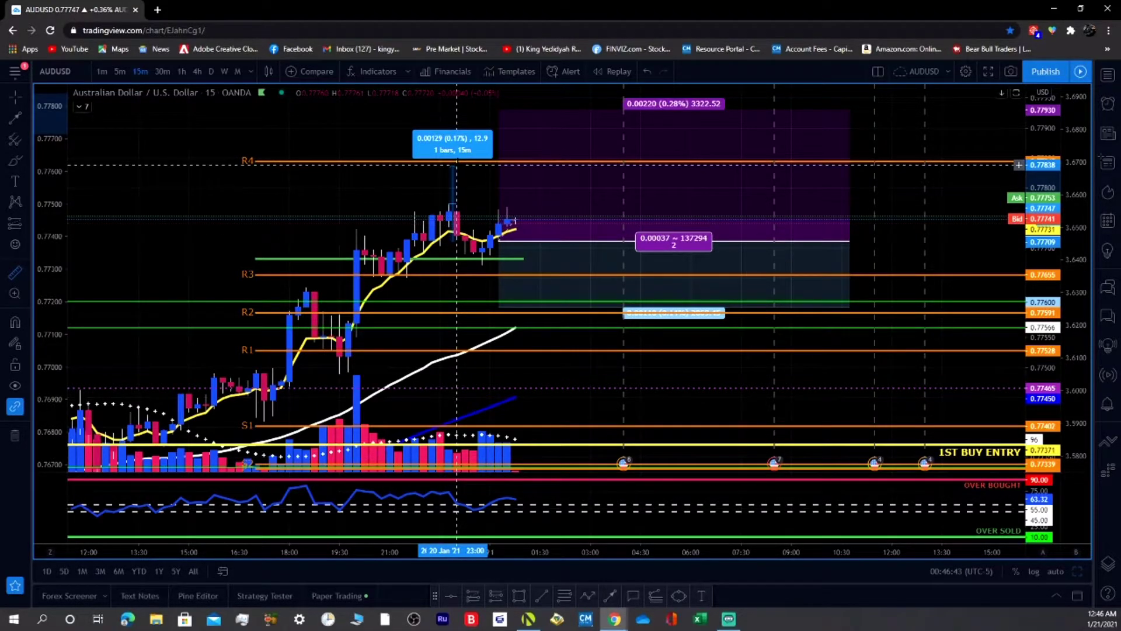
click(457, 164)
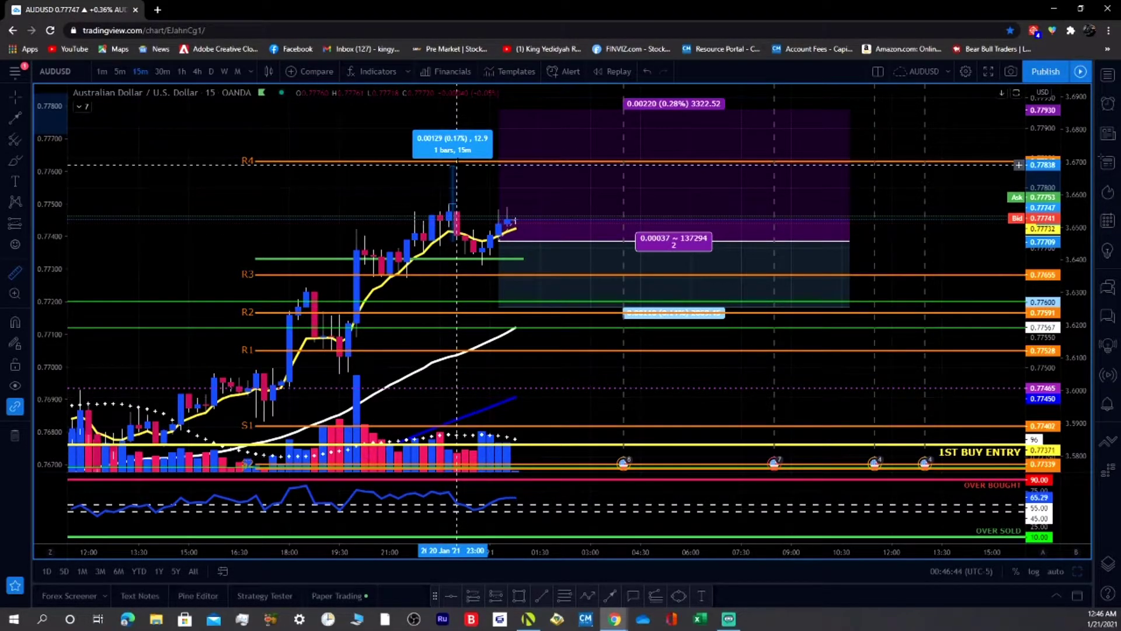
click(276, 258)
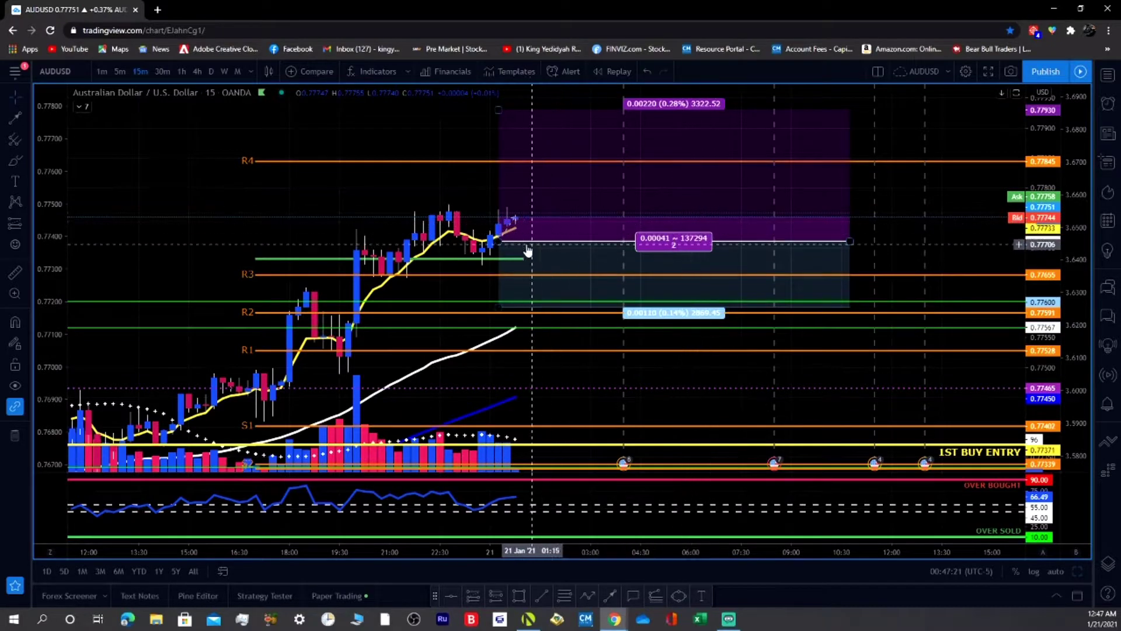
Step: Review the long position's Risk/Reward inputs for account size, risk, entry, profit and stop levels, and close the settings
click(549, 210)
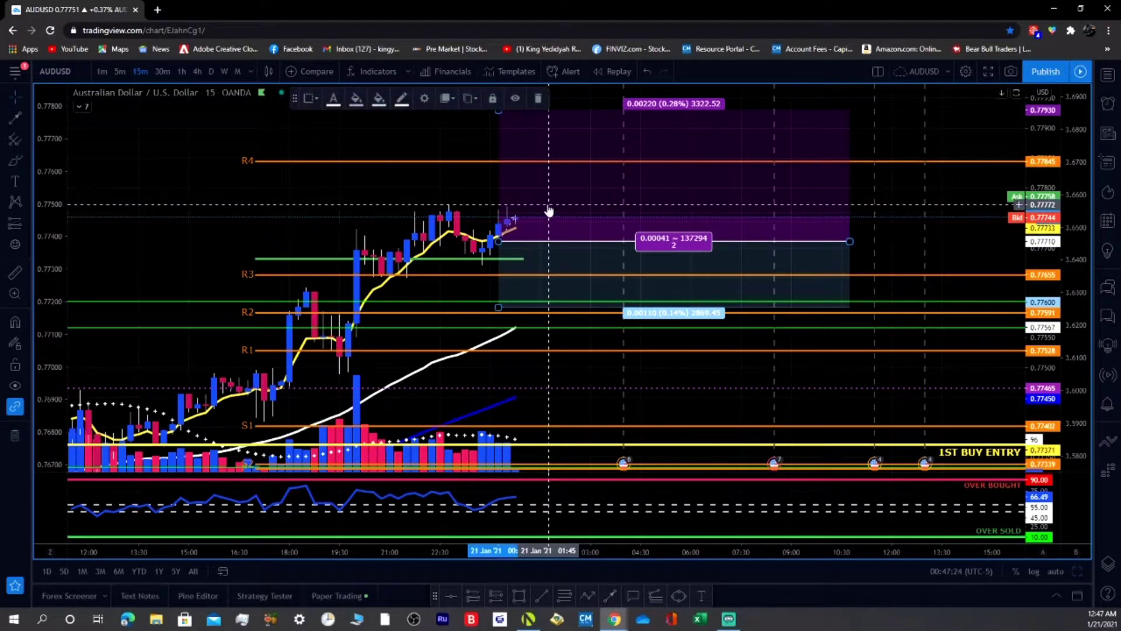
click(424, 98)
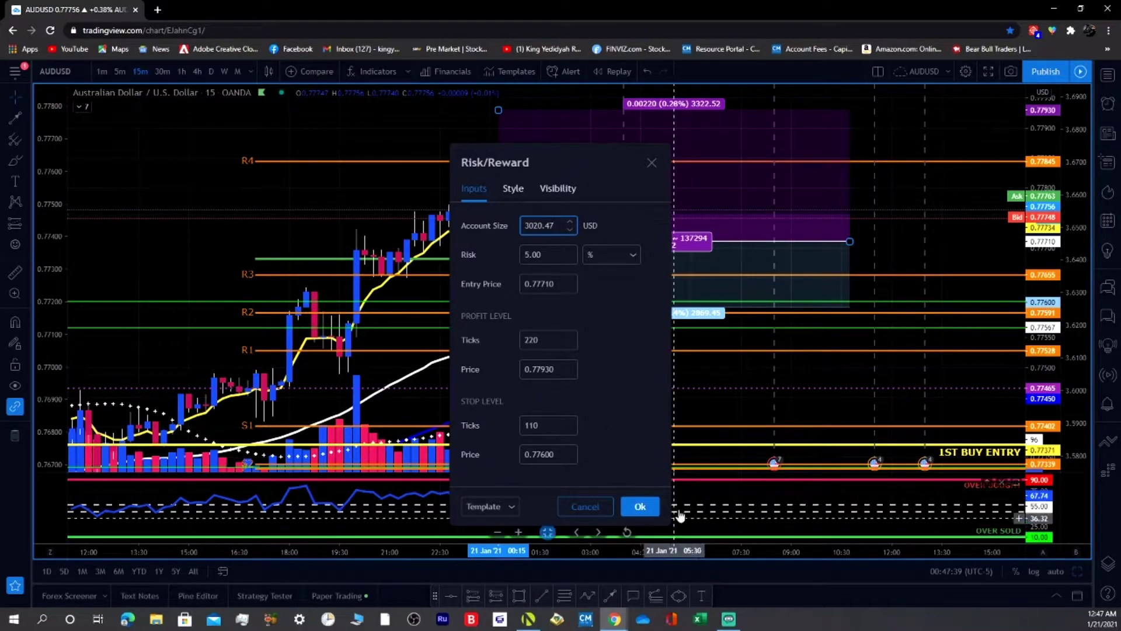
click(641, 507)
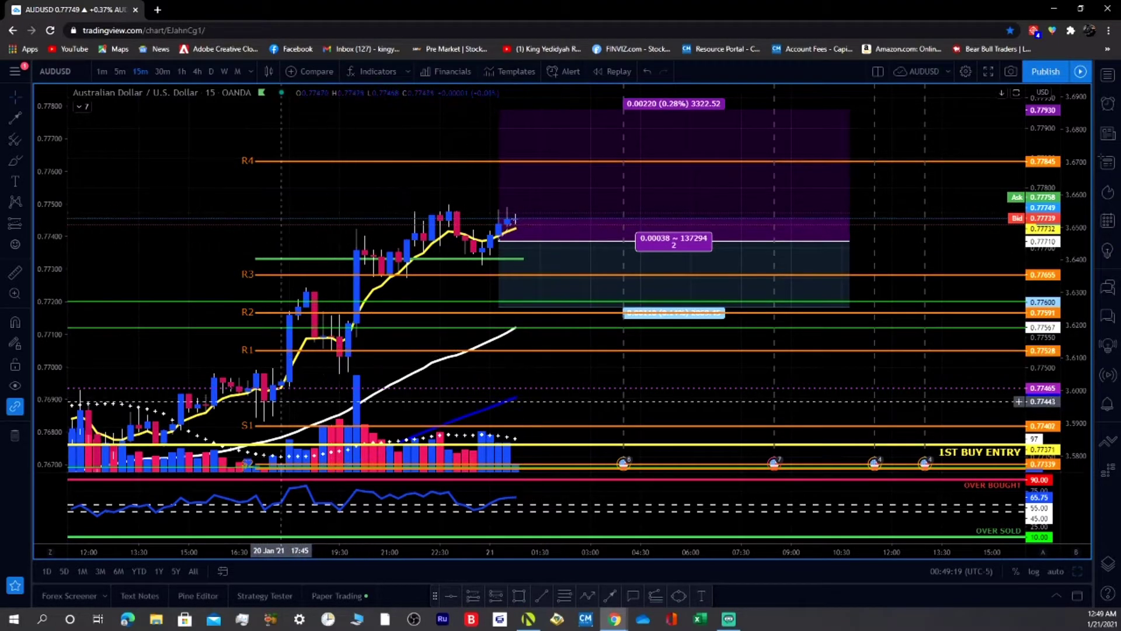
Step: Examine the AUDUSD price history from the 19 January lows through the 1st buy entry up to the current long position
drag(393, 363, 411, 349)
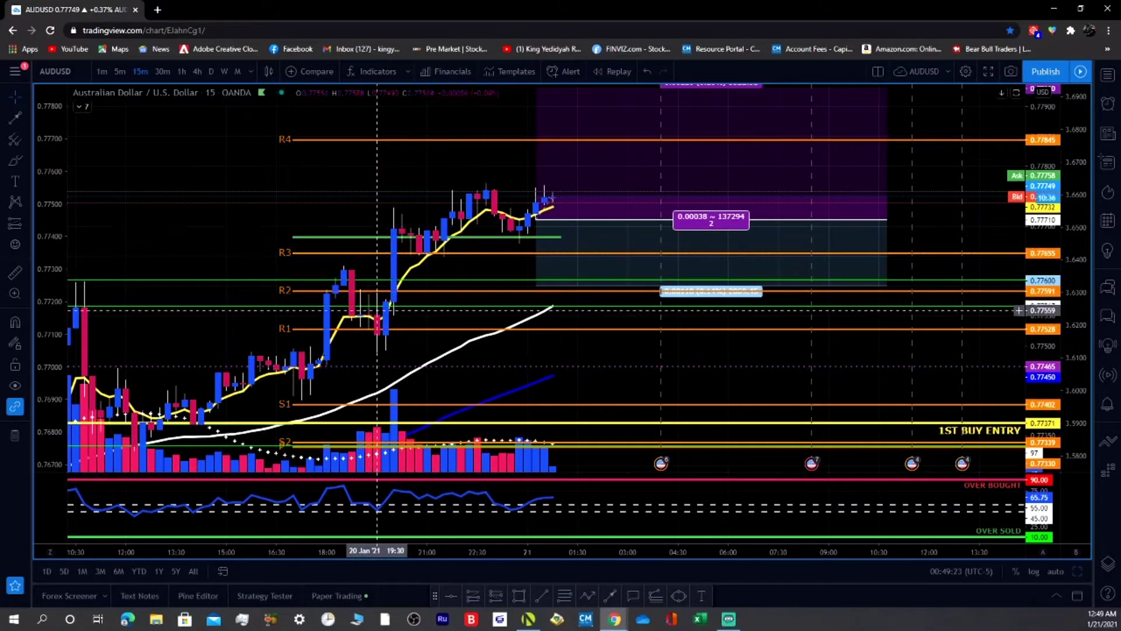
drag(336, 378, 552, 235)
drag(338, 363, 593, 289)
drag(257, 335, 623, 215)
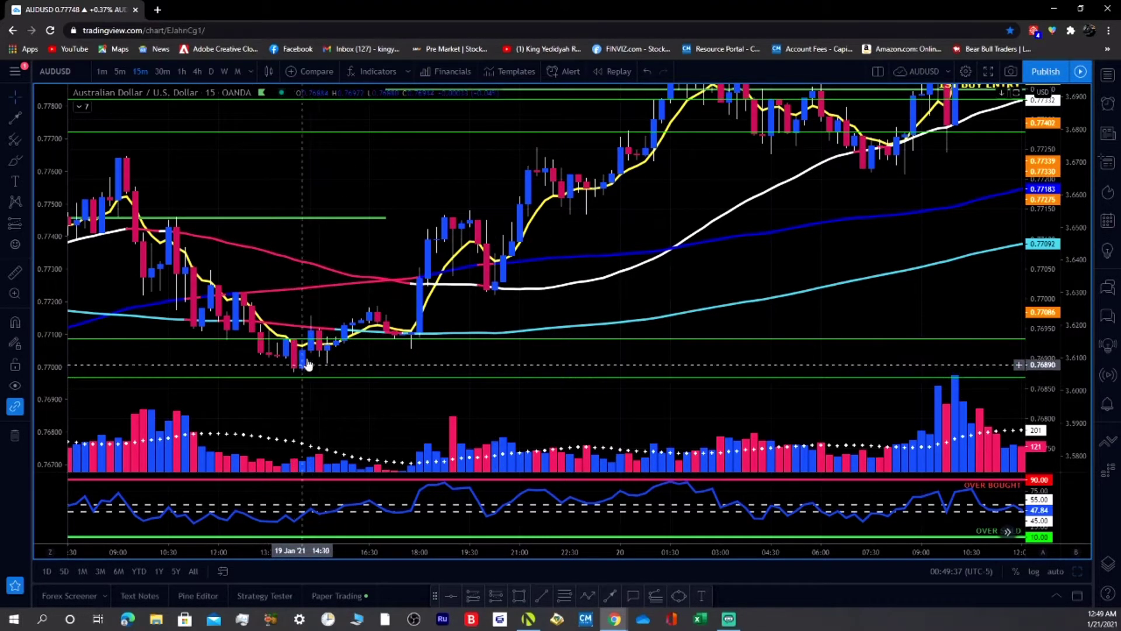
drag(651, 216, 413, 318)
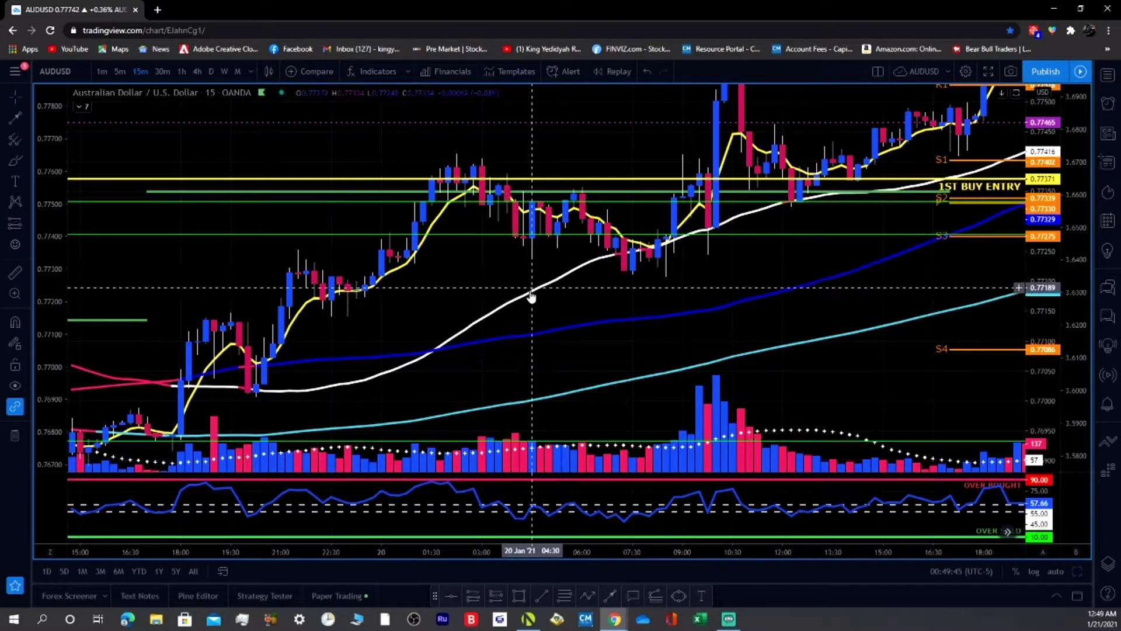
drag(727, 267, 479, 272)
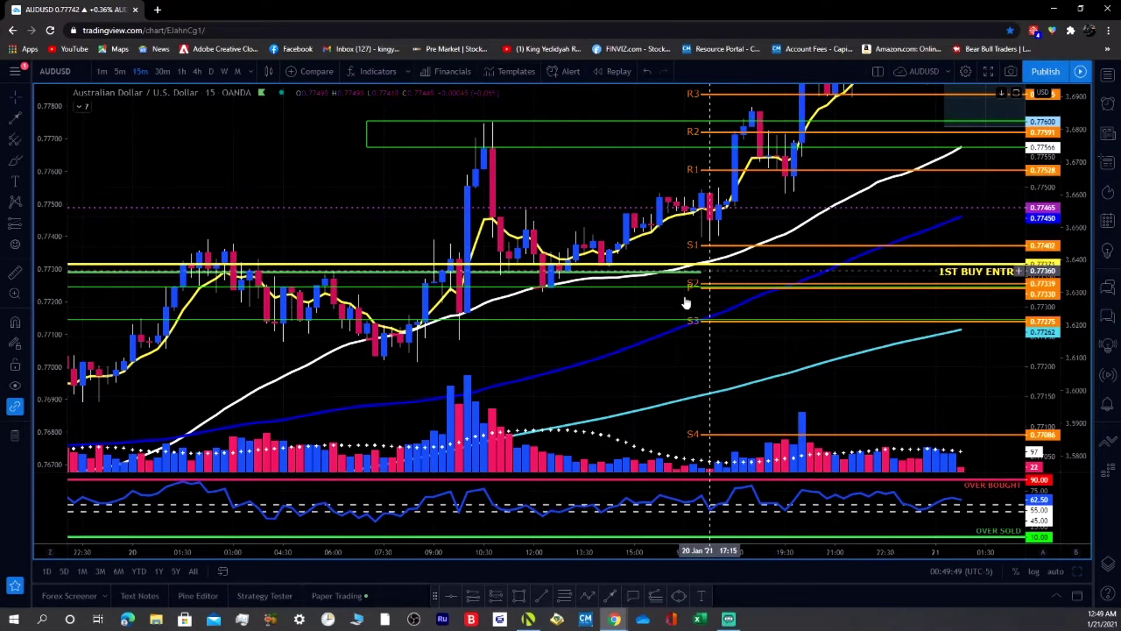
drag(631, 332, 382, 324)
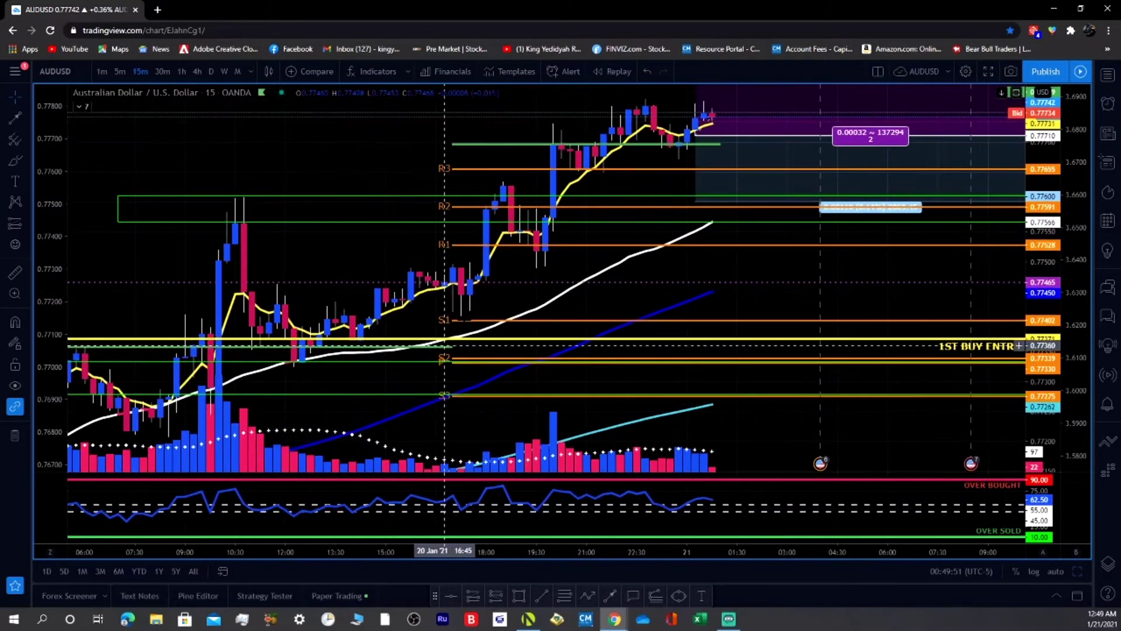
drag(510, 287, 395, 331)
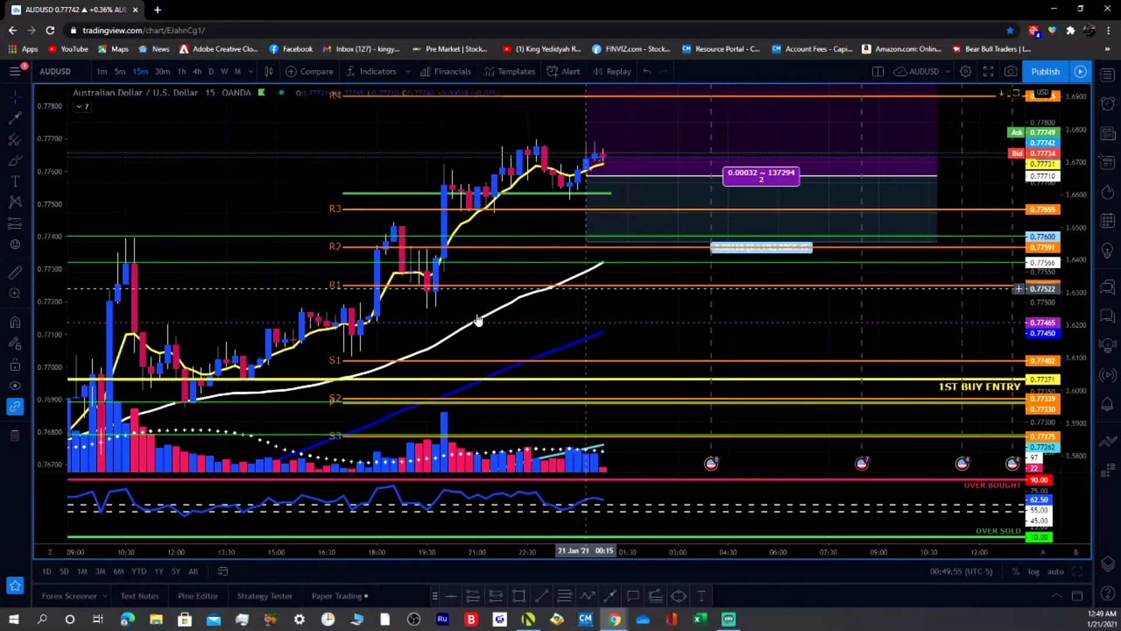
drag(630, 299, 449, 349)
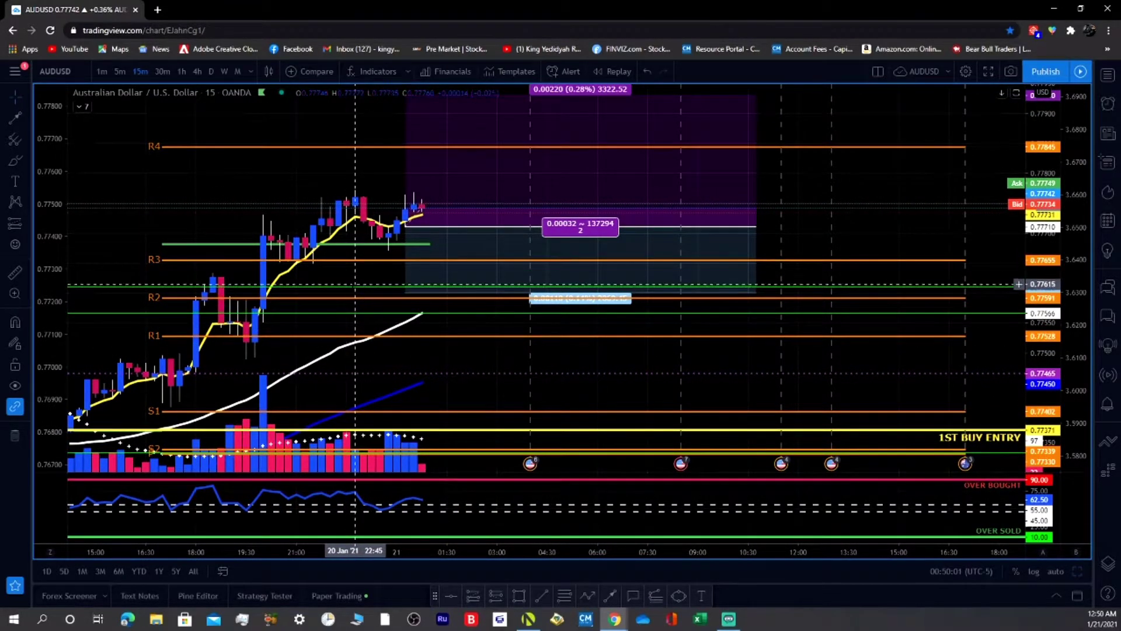
drag(418, 168, 379, 210)
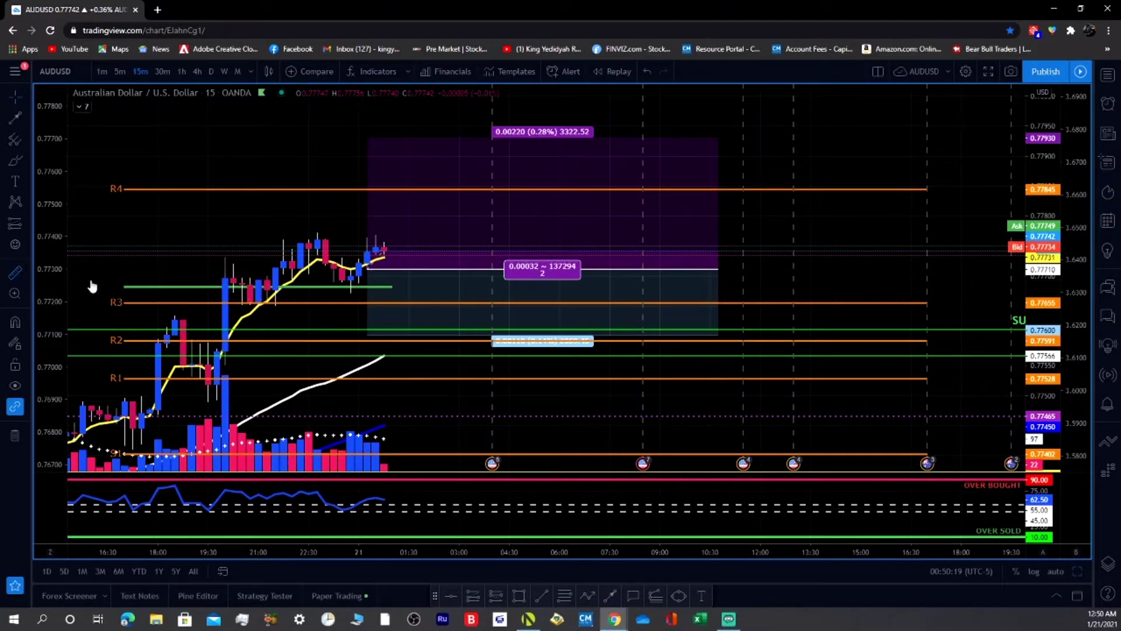
Step: Measure 11 pips up from the long position's entry line and place a horizontal line at 0.77823
click(333, 269)
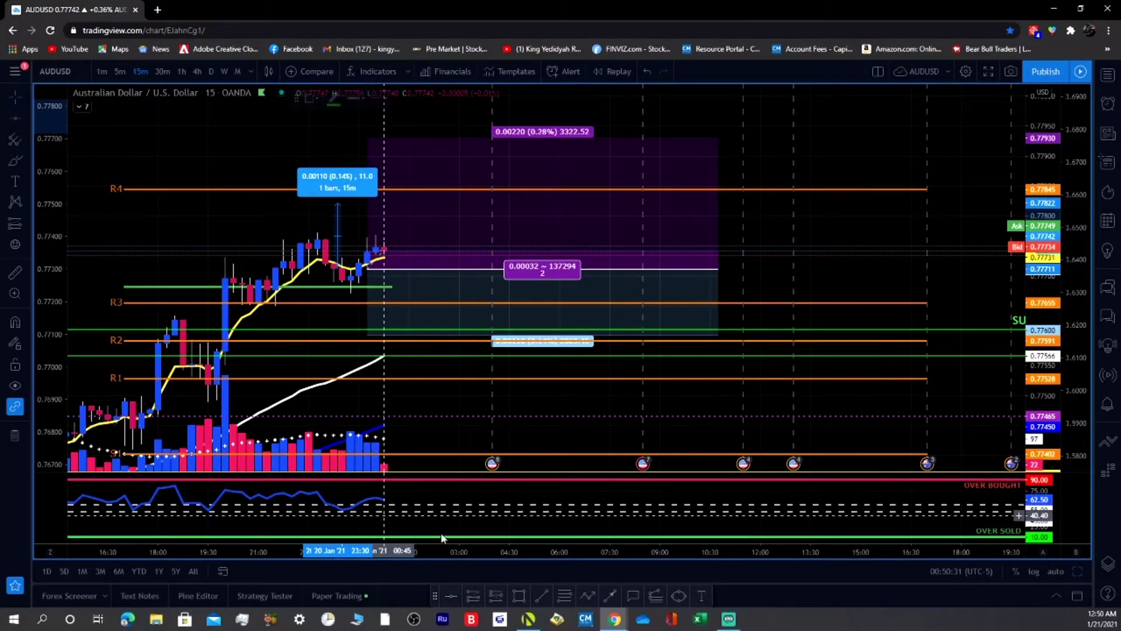
click(353, 188)
click(367, 203)
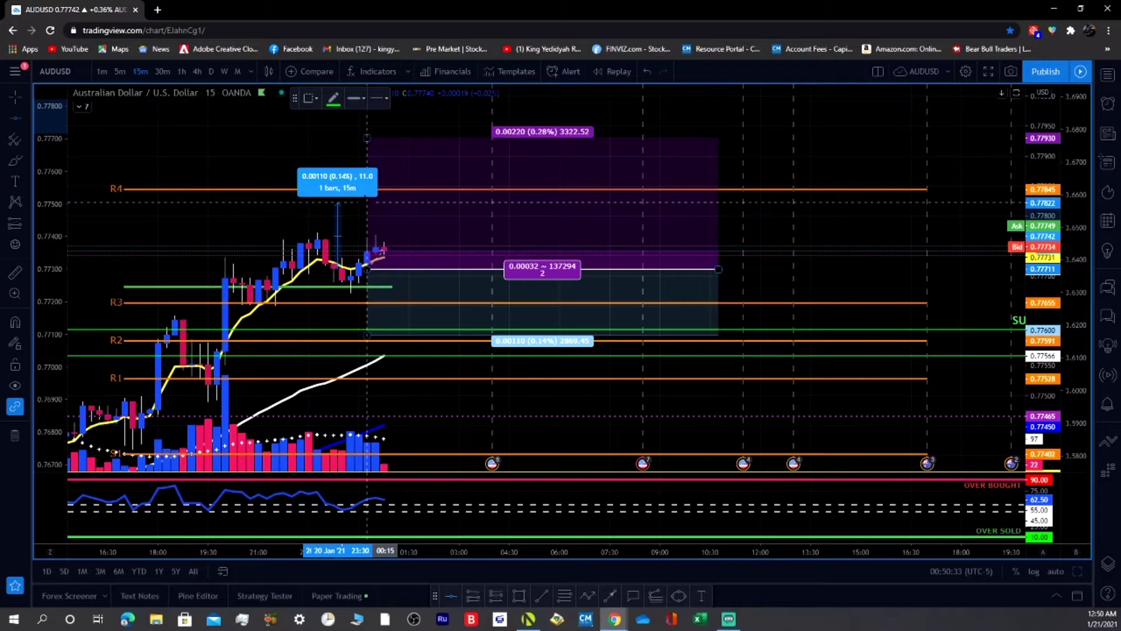
click(367, 203)
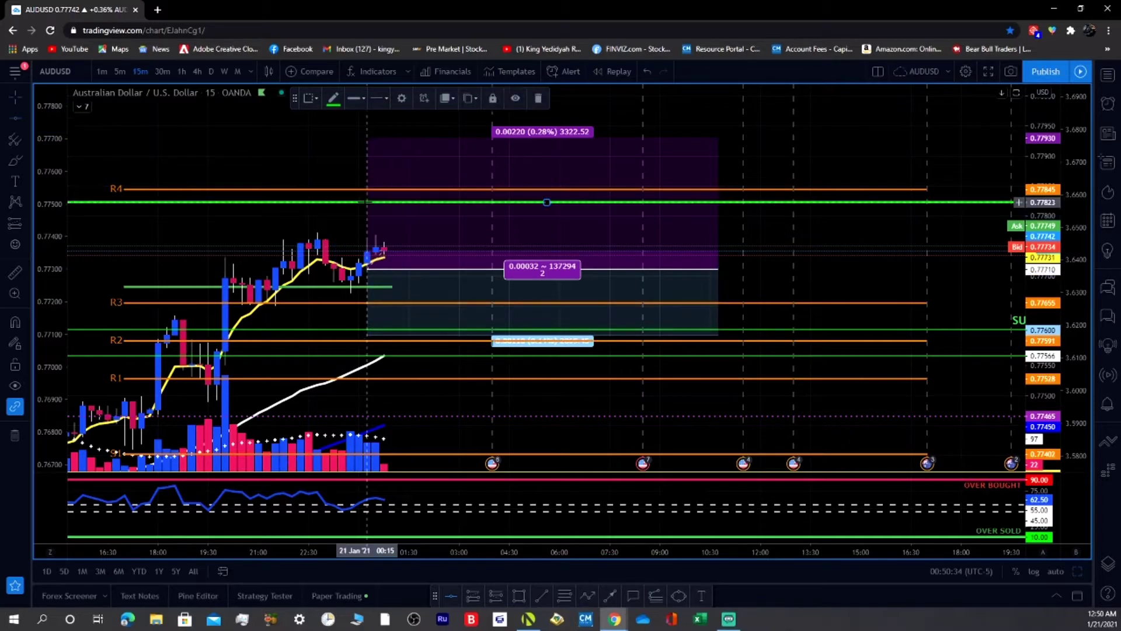
Step: Apply the BREAK EVEN TRADE template to the horizontal line at 0.77823
click(408, 101)
click(512, 406)
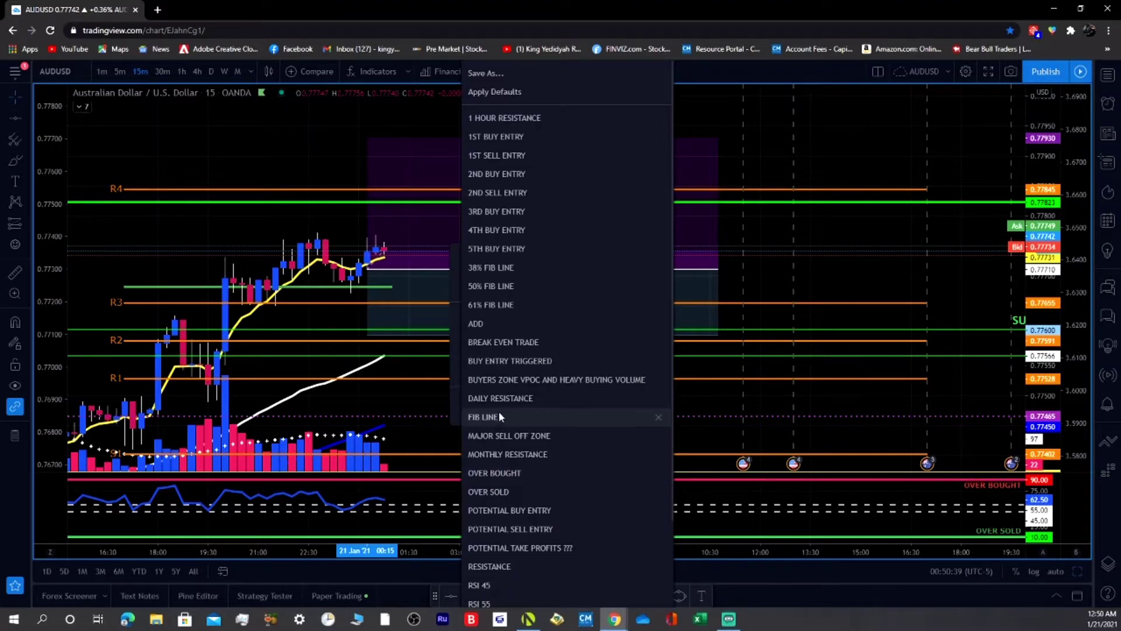
click(502, 342)
click(642, 406)
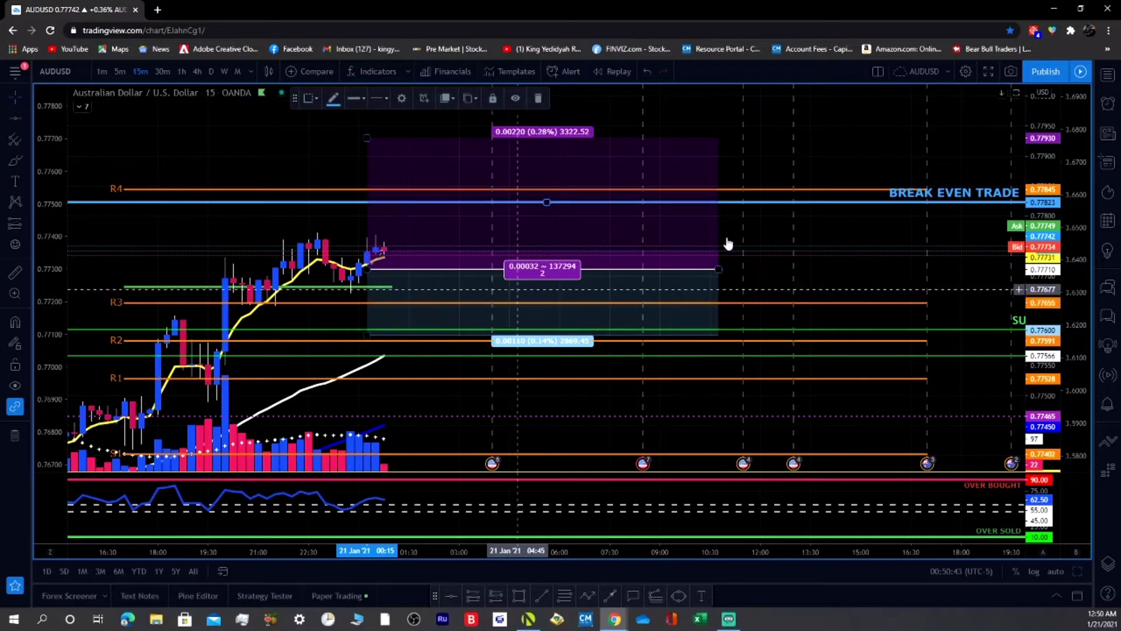
Step: Add an AUDUSD price alert at 0.77824 on the break even line and show the list of alerts
click(1019, 203)
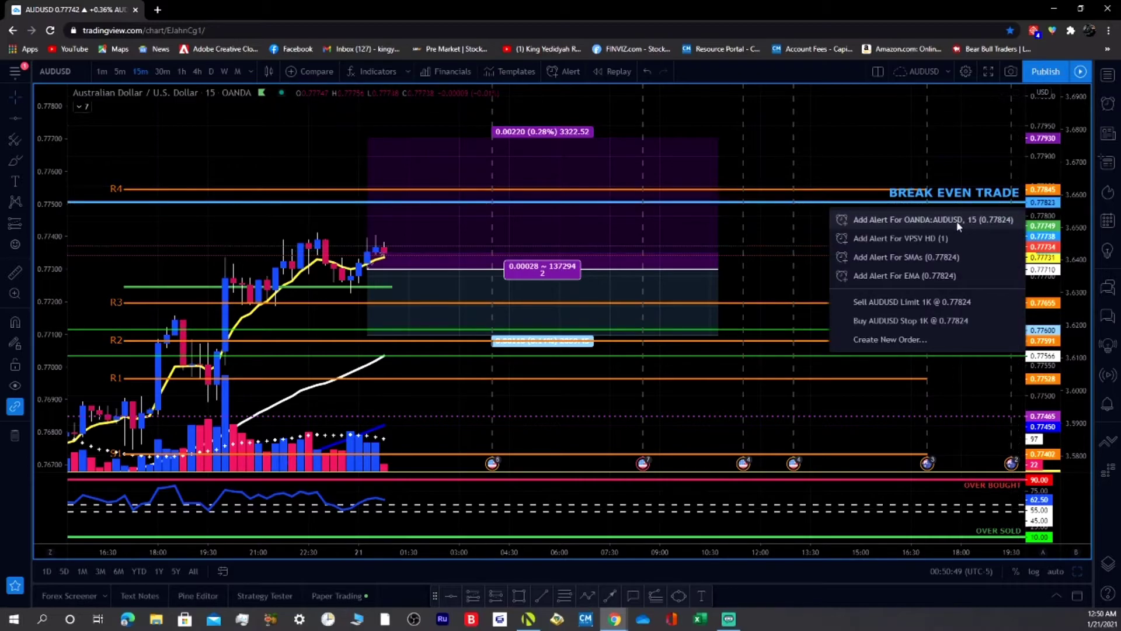
click(1097, 169)
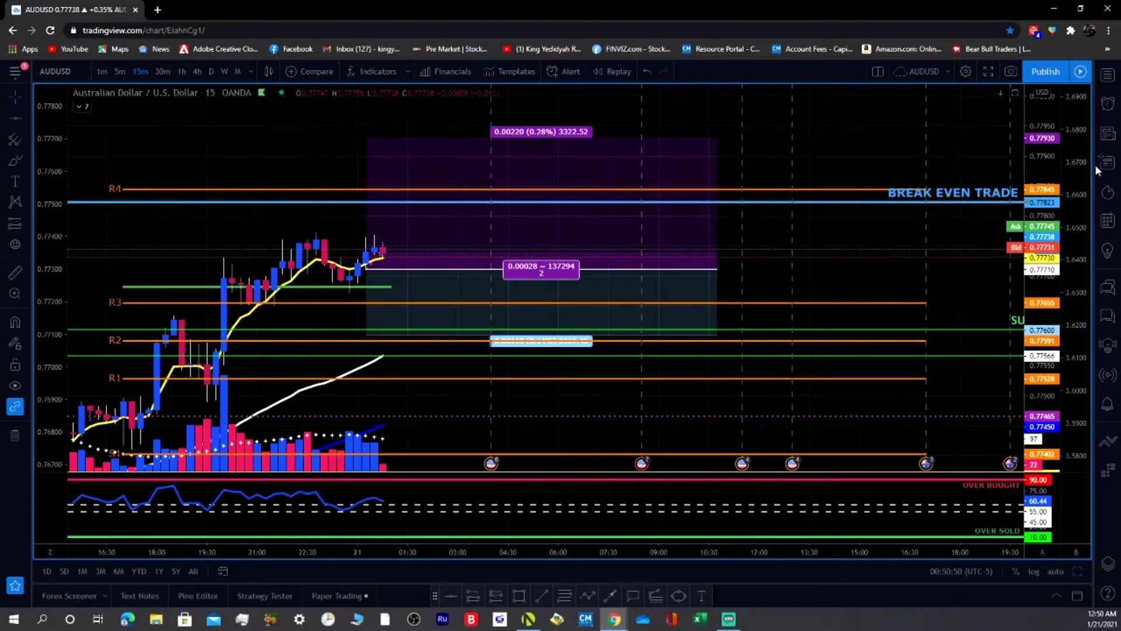
click(1109, 104)
Step: Change the new AUDUSD alert's message to "AUDUSD BREAK EVEN TRADE" and save the alert
click(1069, 121)
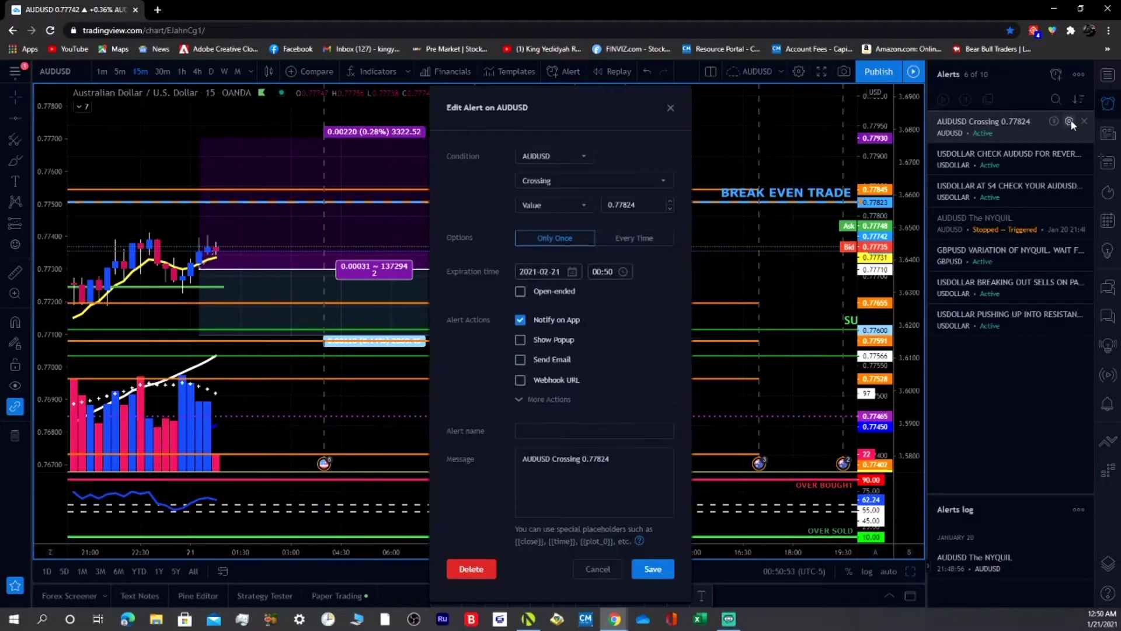
click(625, 459)
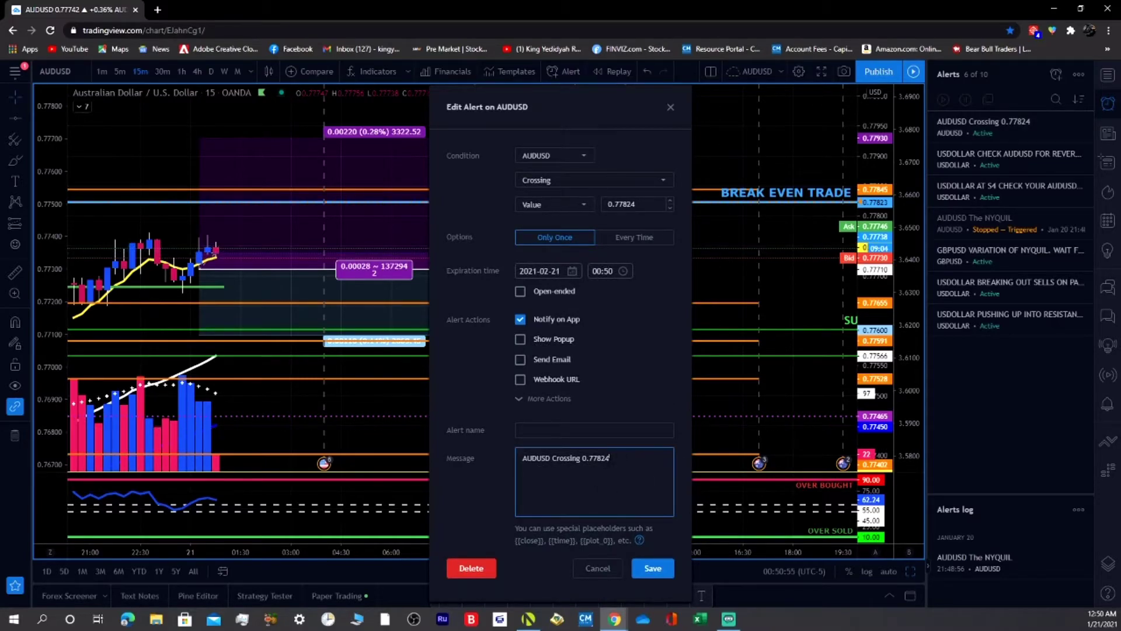
drag(563, 480, 556, 483)
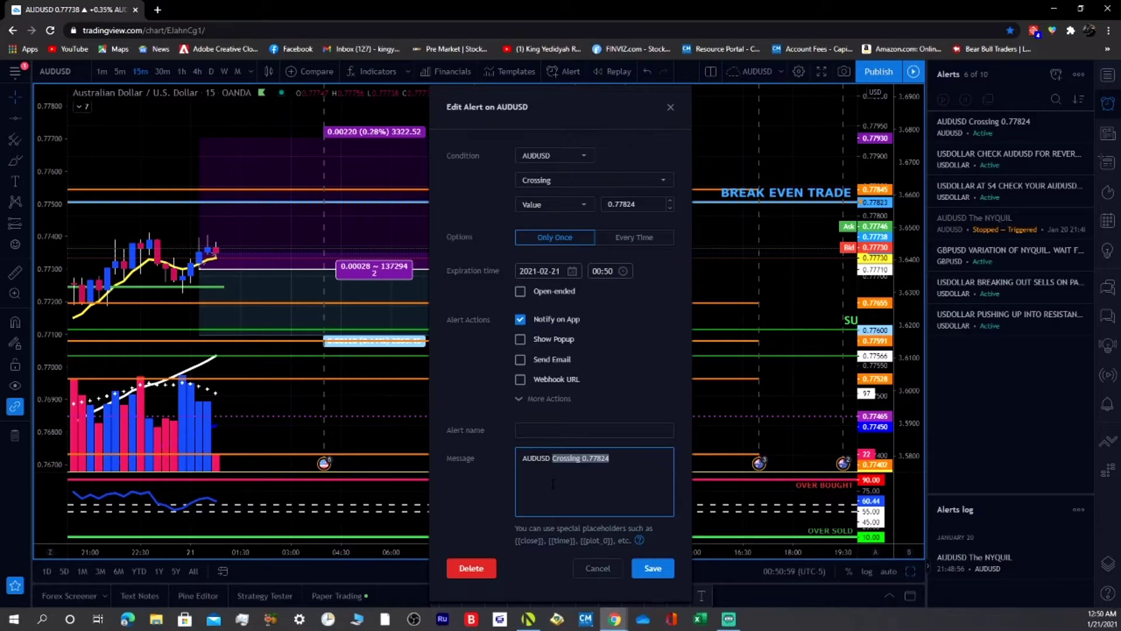
text(bRE)
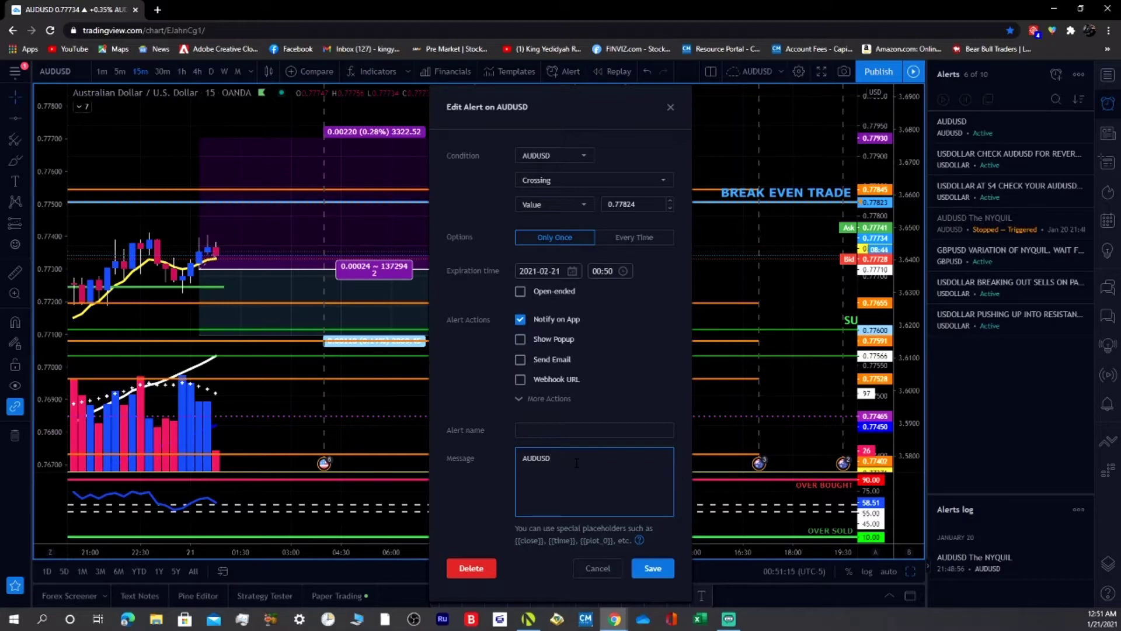
text(BRE)
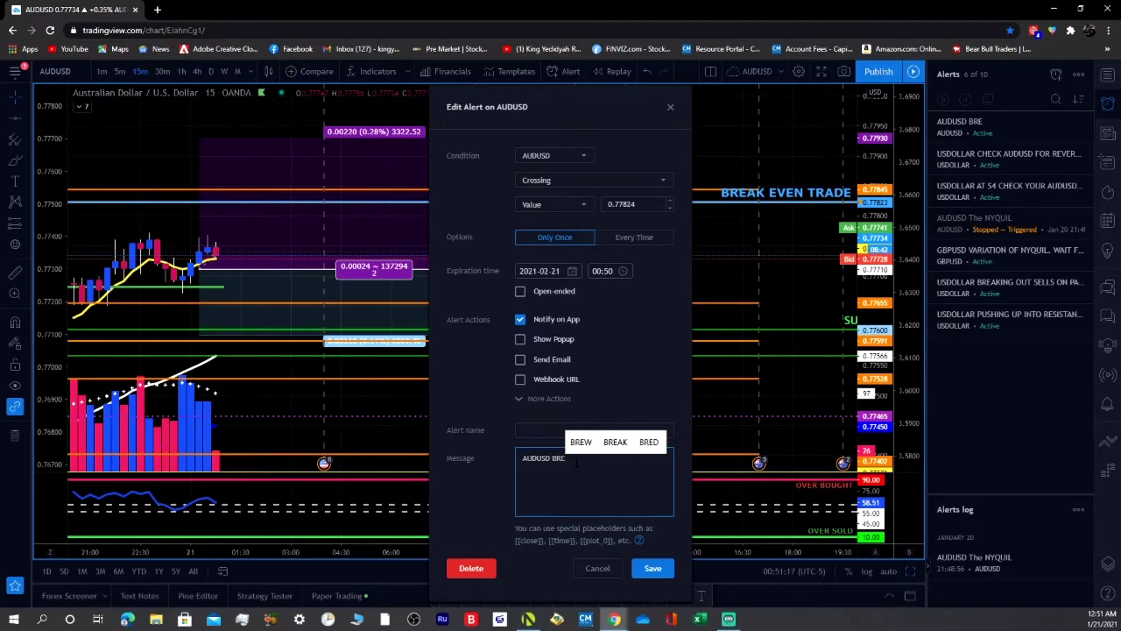
text(AK EVEN TR)
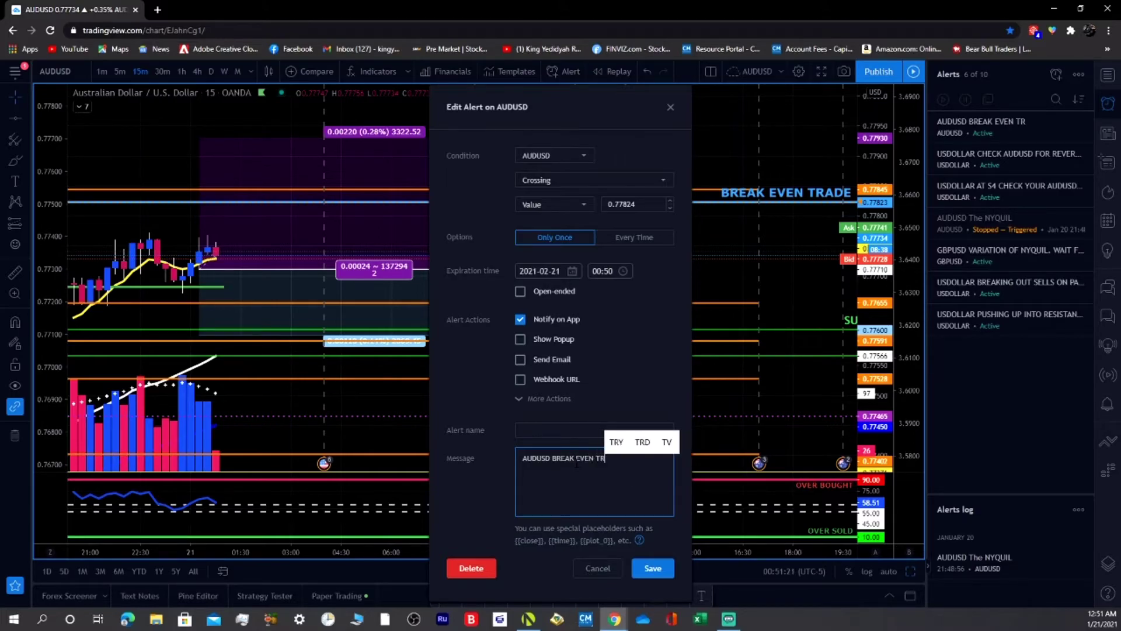
text(ADE)
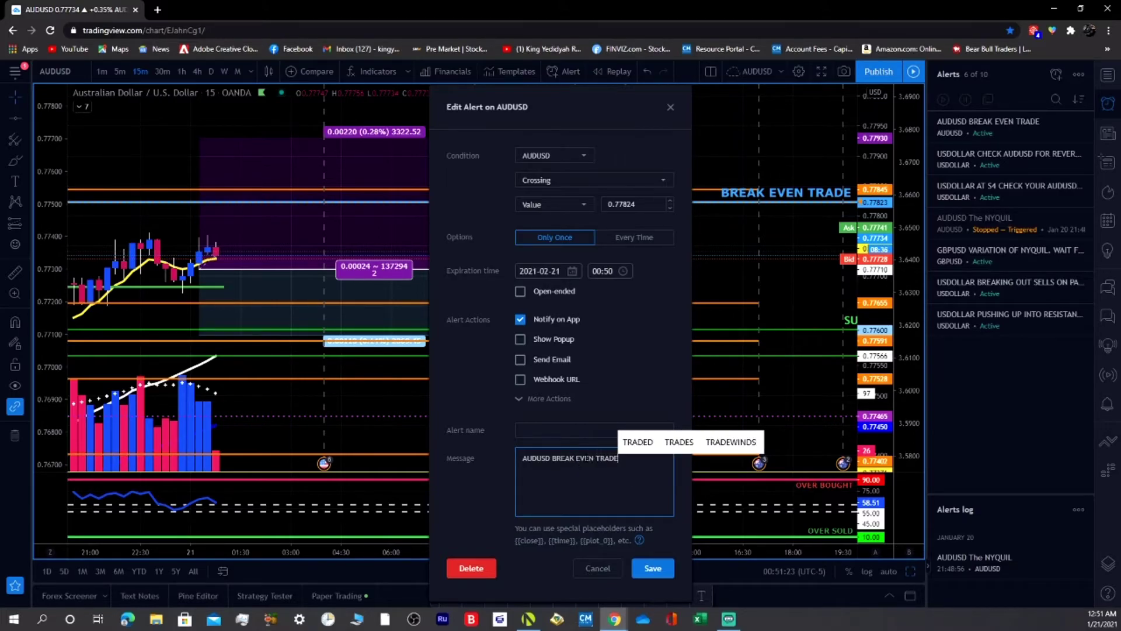
click(524, 401)
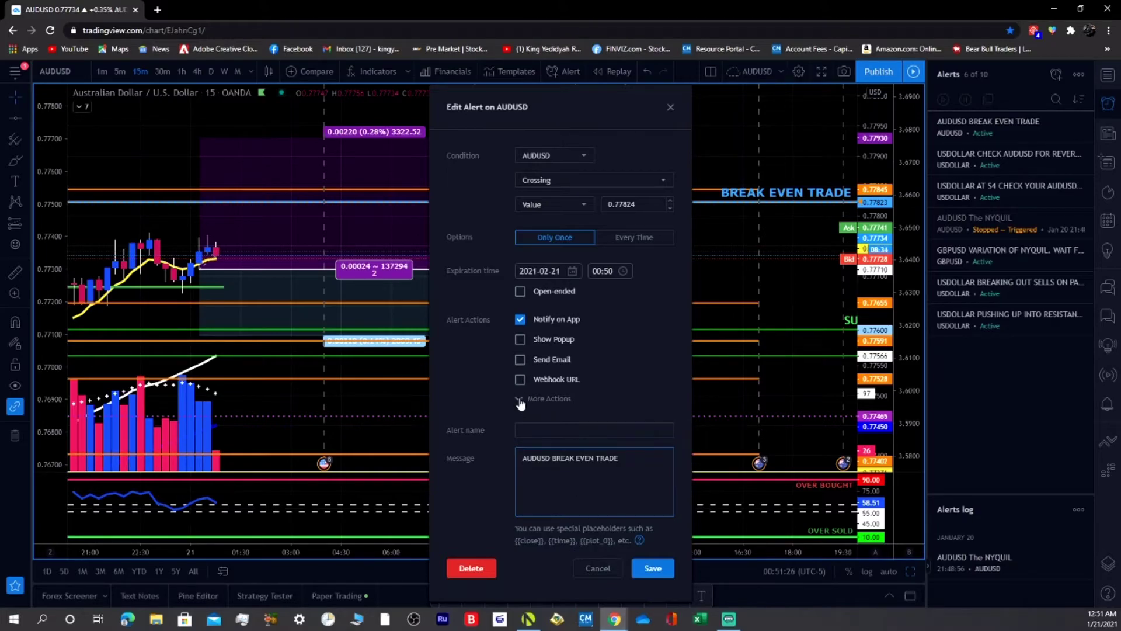
click(652, 576)
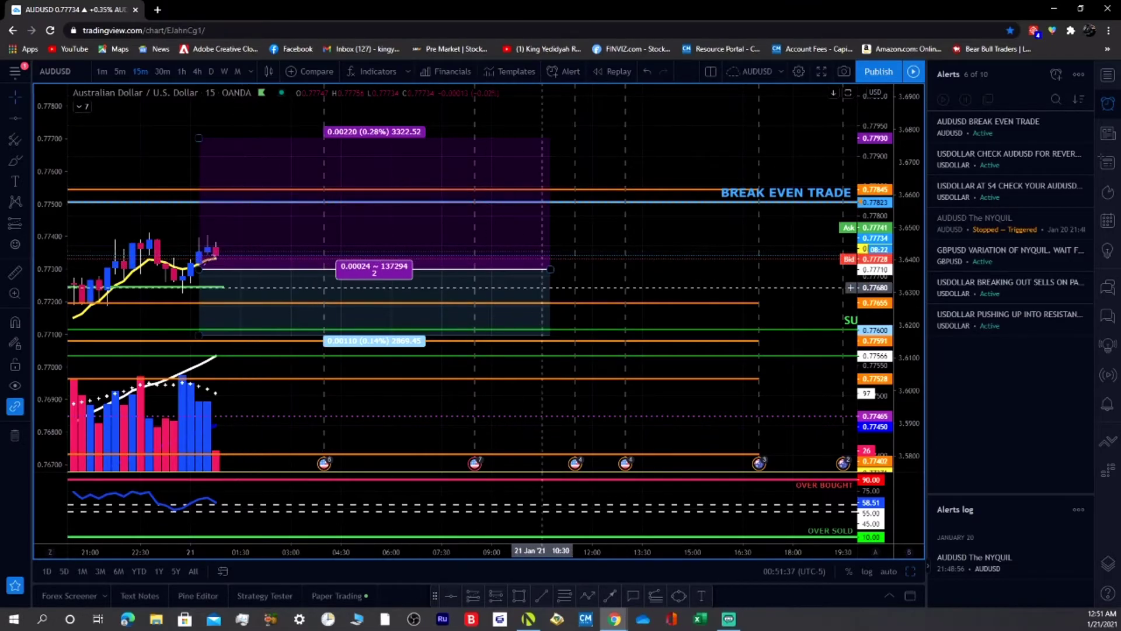
Step: Delete the triggered "AUDUSD The NYQUIL" alert and hide the list of alerts
drag(608, 272, 686, 268)
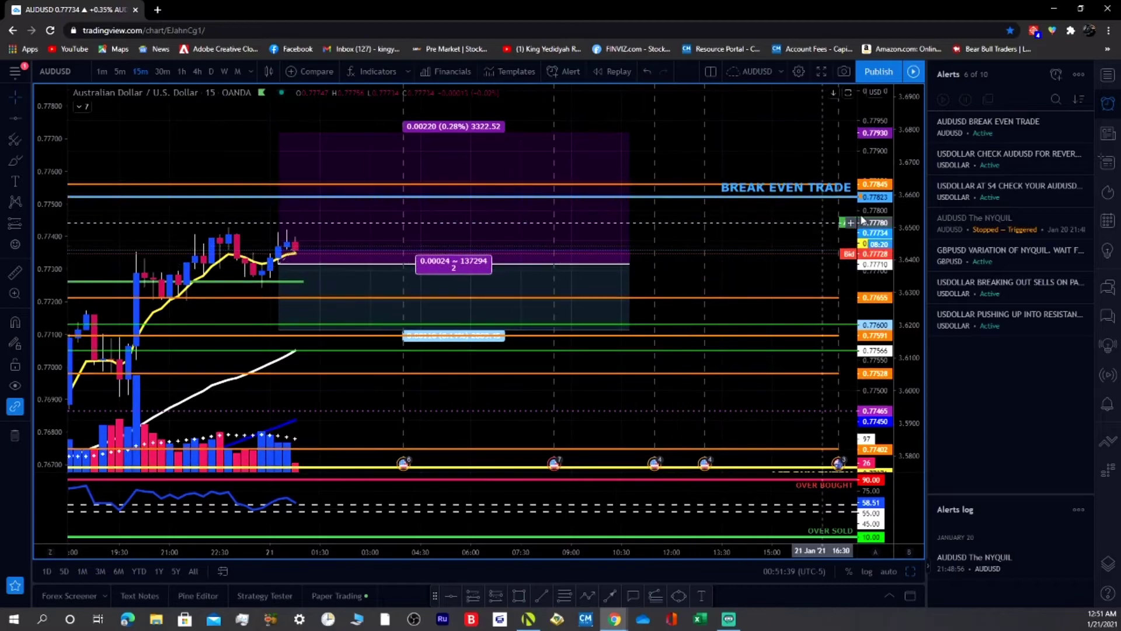
click(1082, 217)
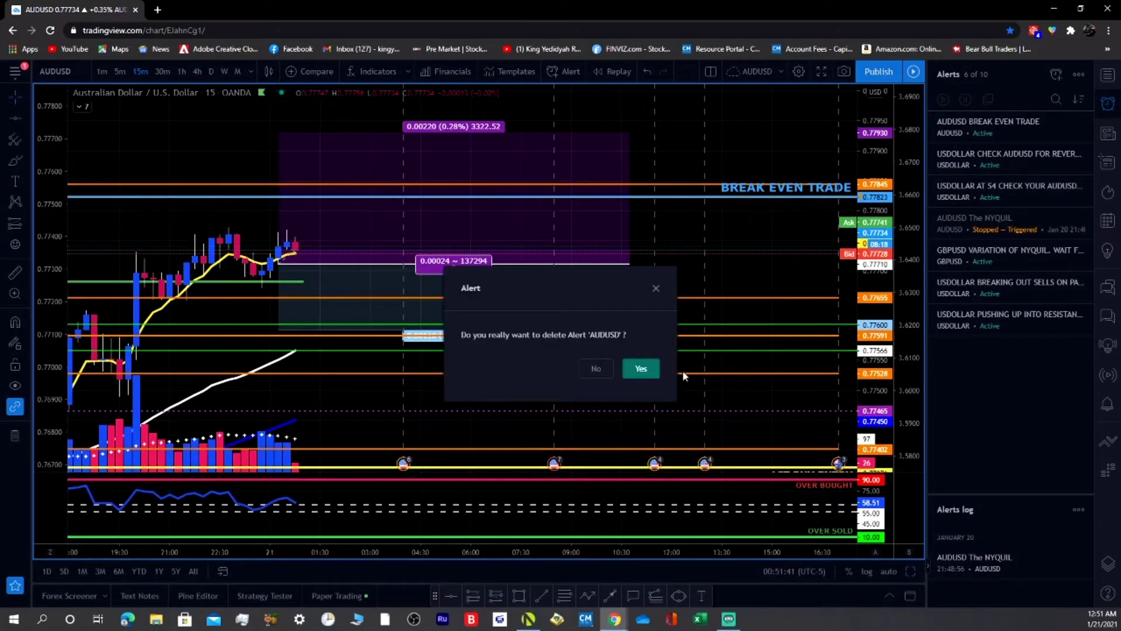
click(641, 368)
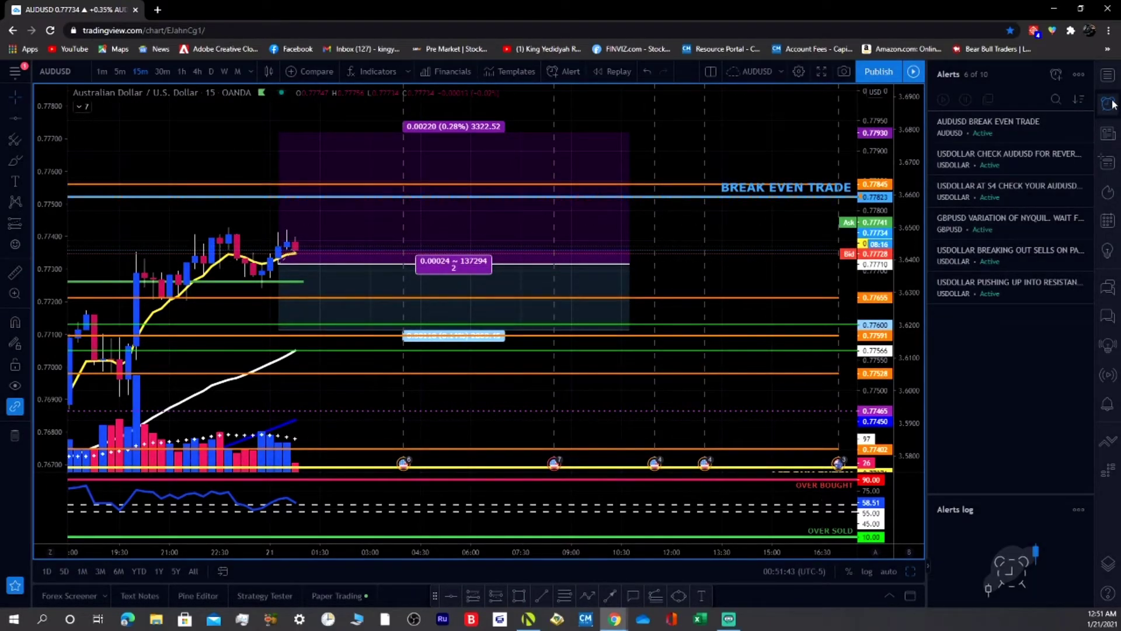
click(1110, 104)
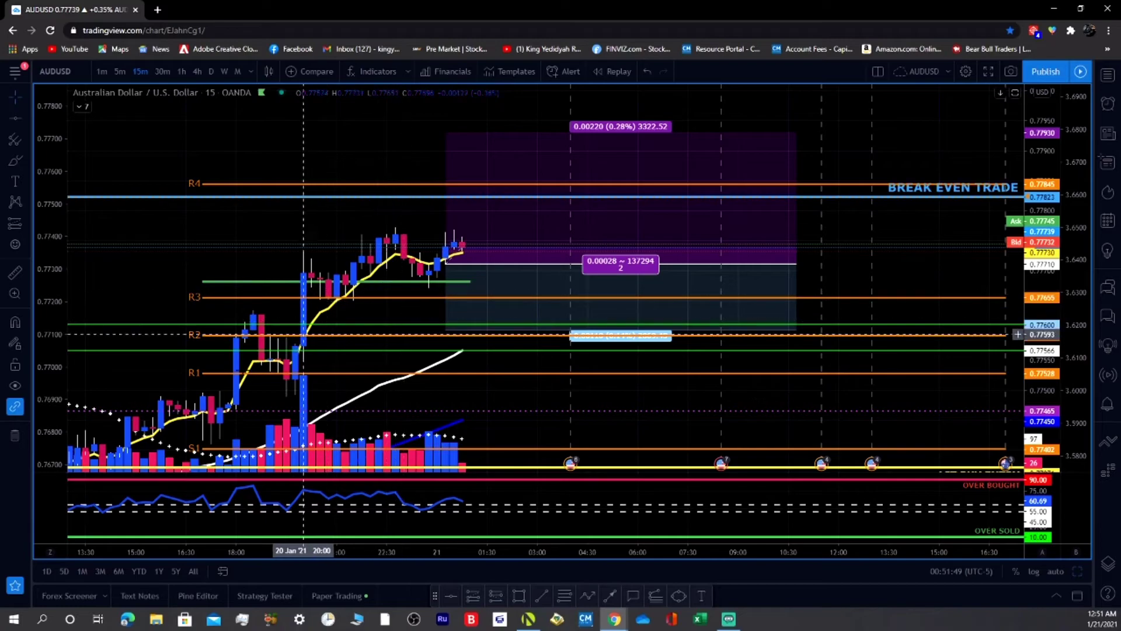
Step: Measure the price move from the 1ST BUY ENTRY line up to about 0.77761 near the recent highs, and clear the measurement
scroll(432, 257, left, 5)
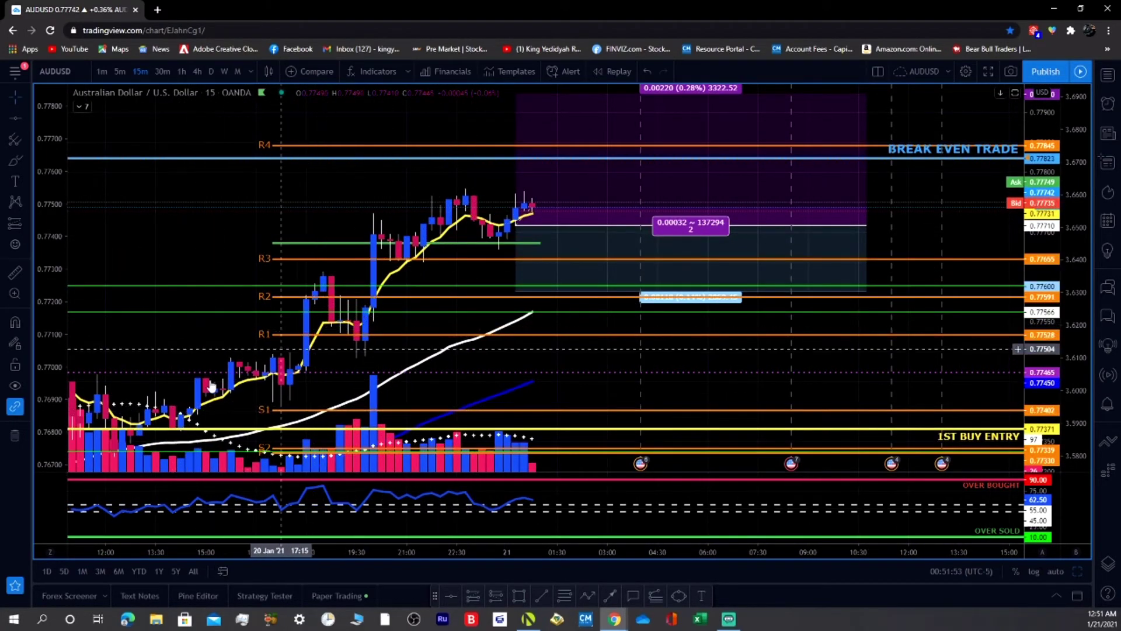
scroll(517, 383, right, 5)
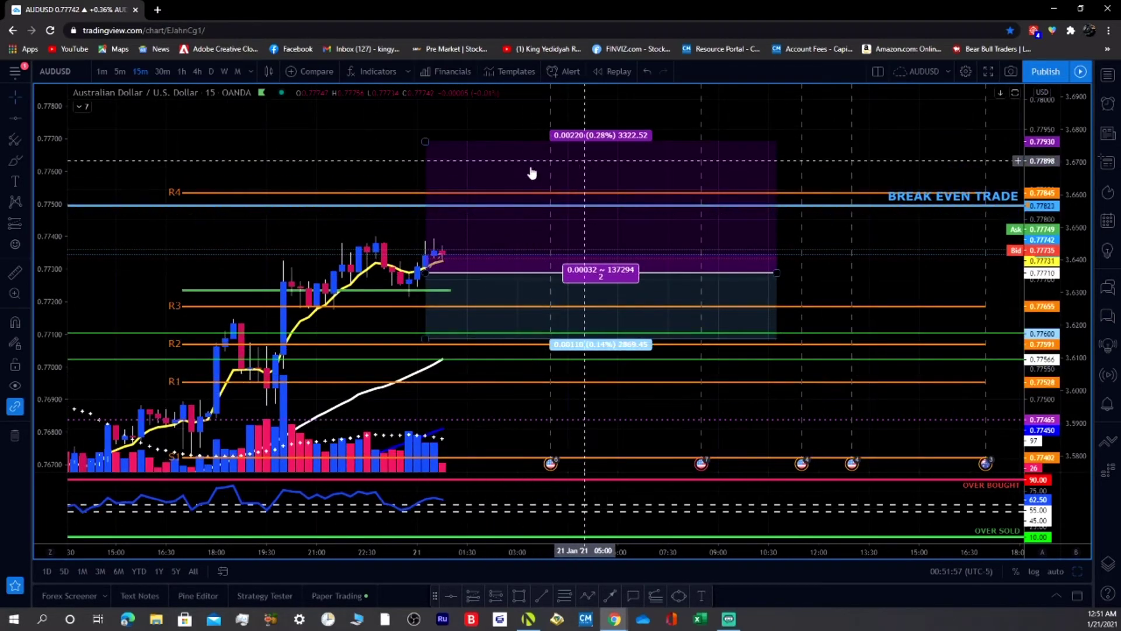
drag(141, 385, 243, 275)
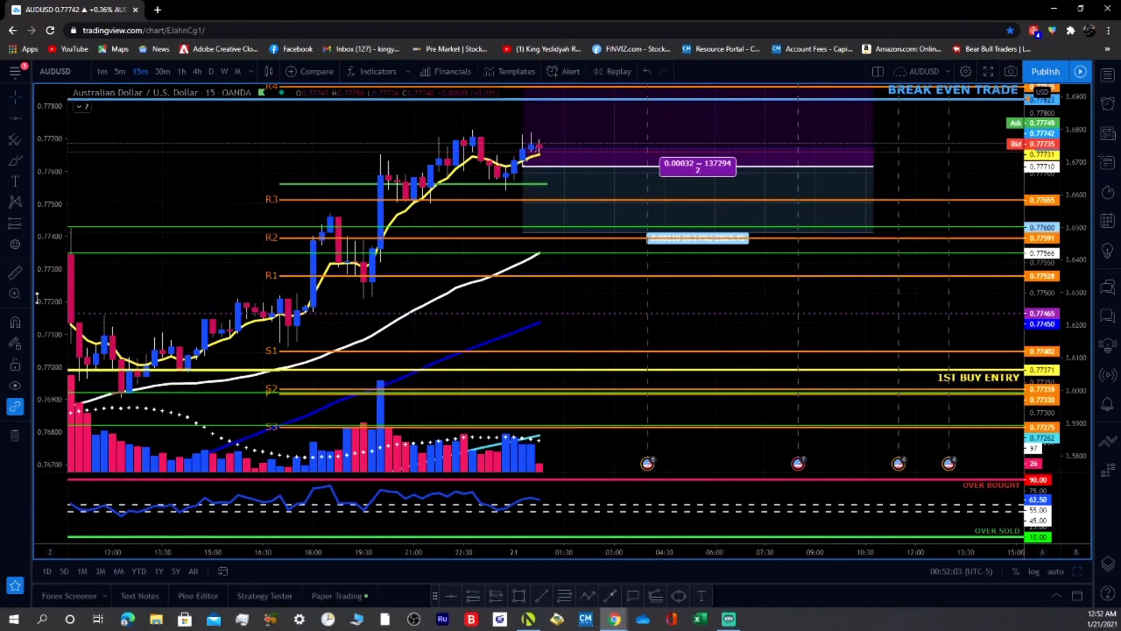
click(21, 276)
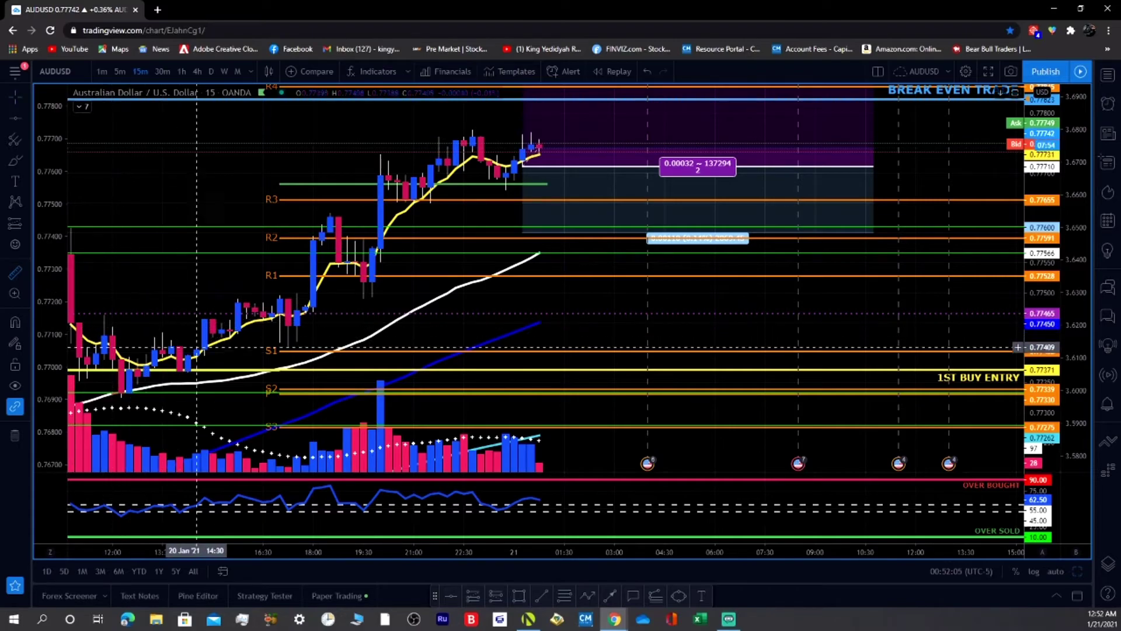
click(246, 370)
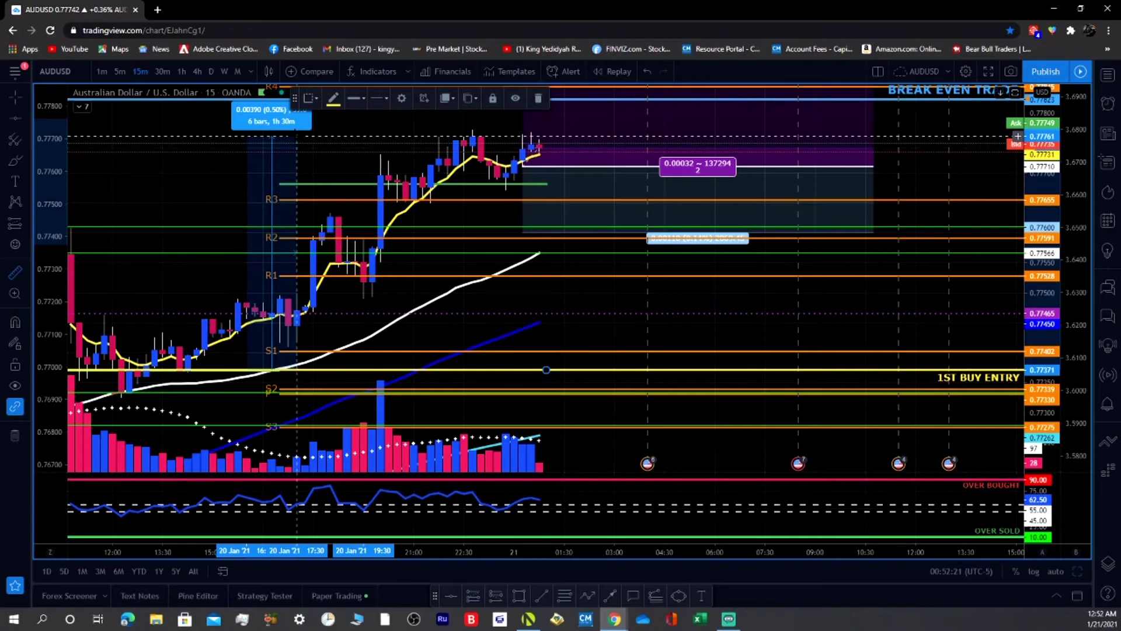
click(297, 137)
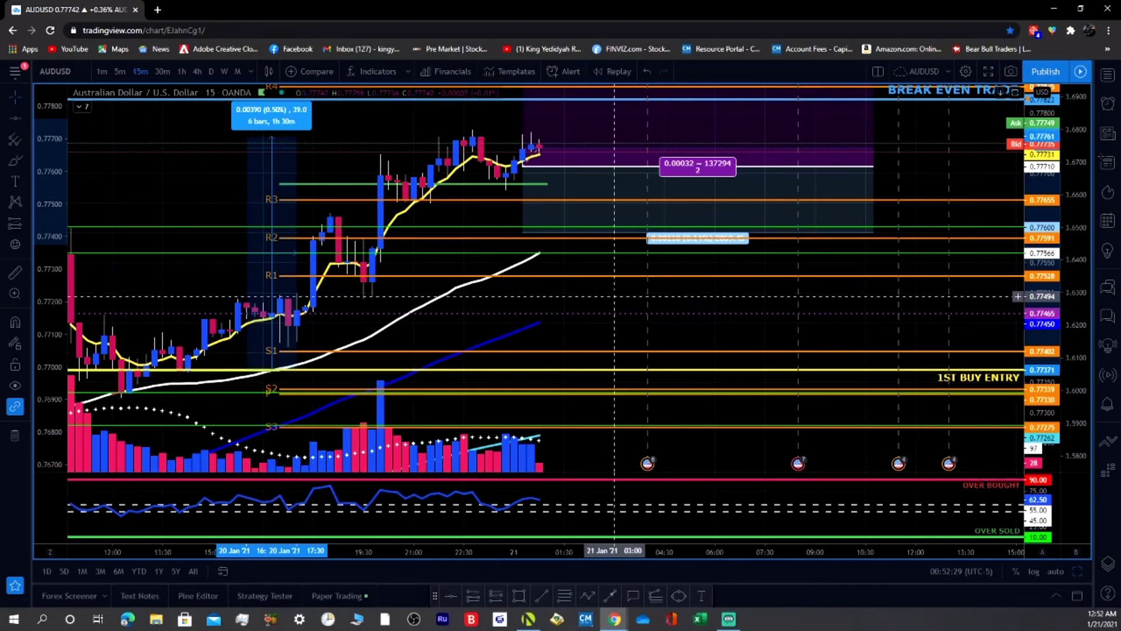
click(615, 289)
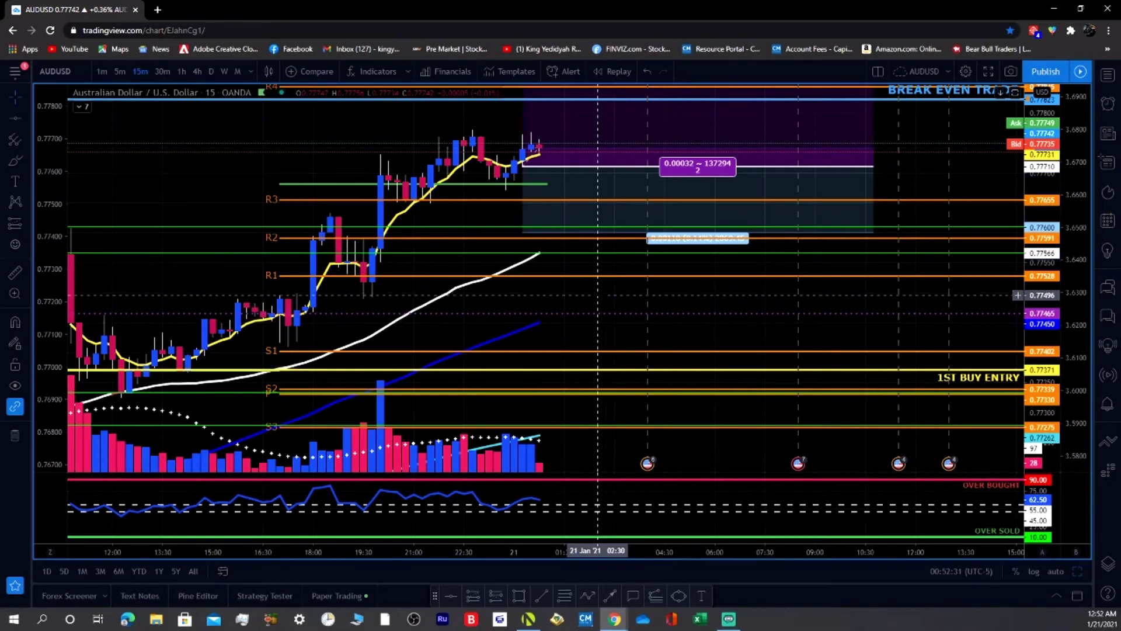
drag(614, 289, 470, 415)
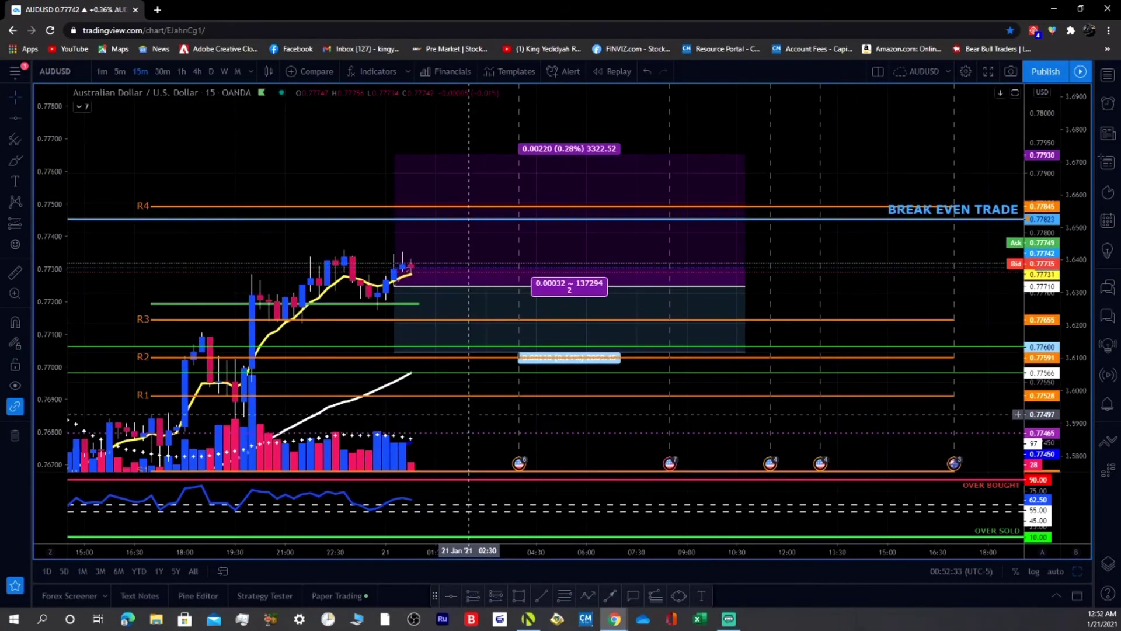